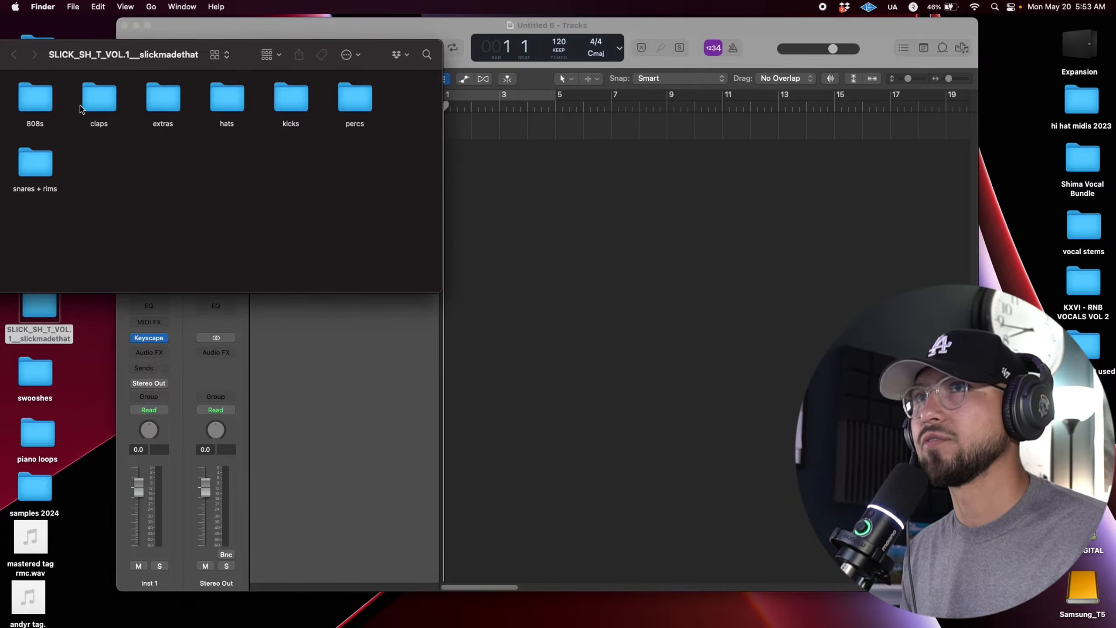
- Add "deja vu clap.wav" from the claps folder to a new audio track in the Logic project and put the Finder window away
double_click(98, 101)
click(100, 247)
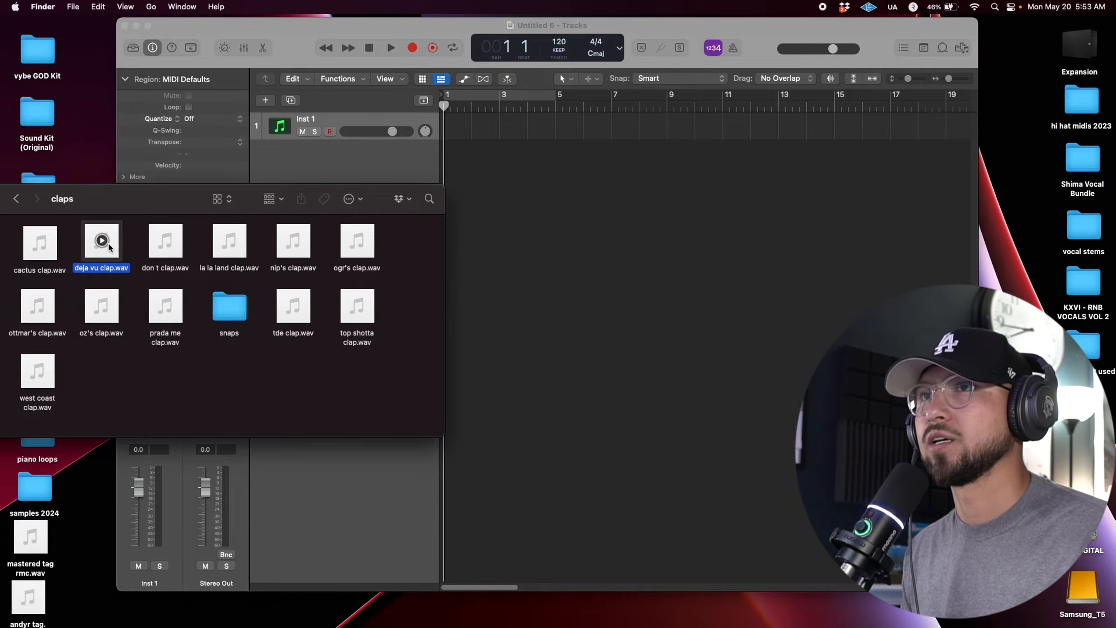
drag(109, 247, 481, 158)
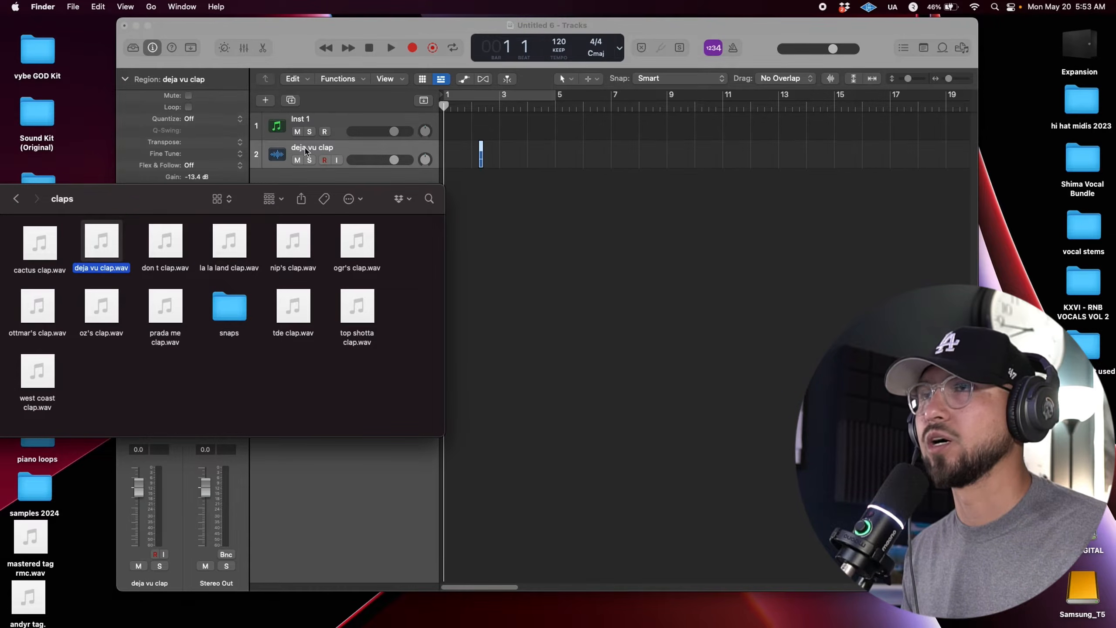
drag(255, 210, 552, 328)
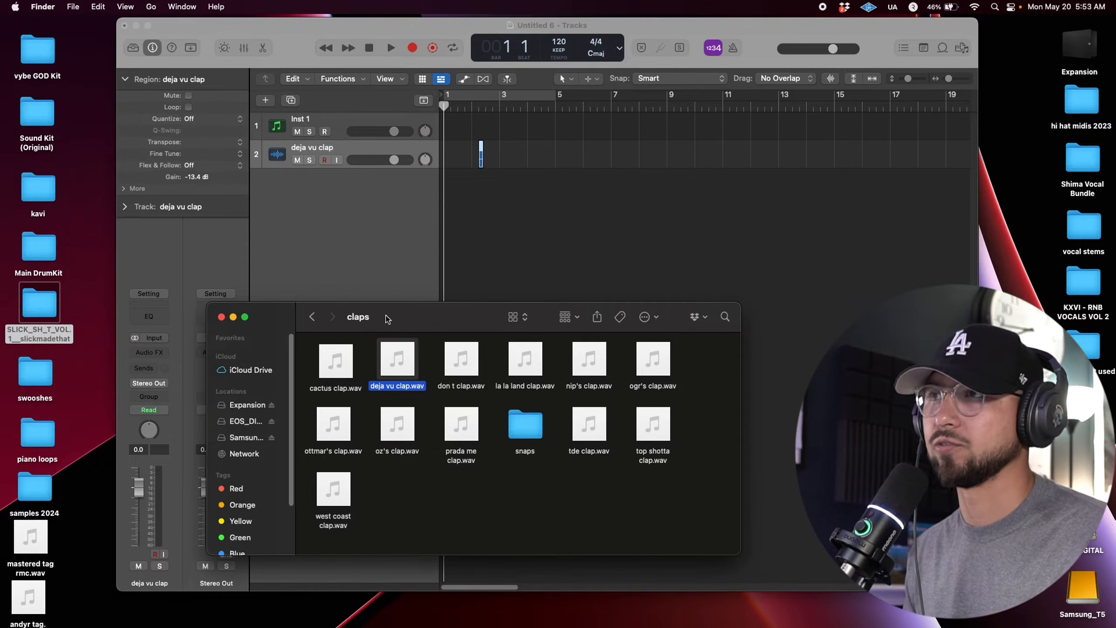
drag(383, 316, 356, 233)
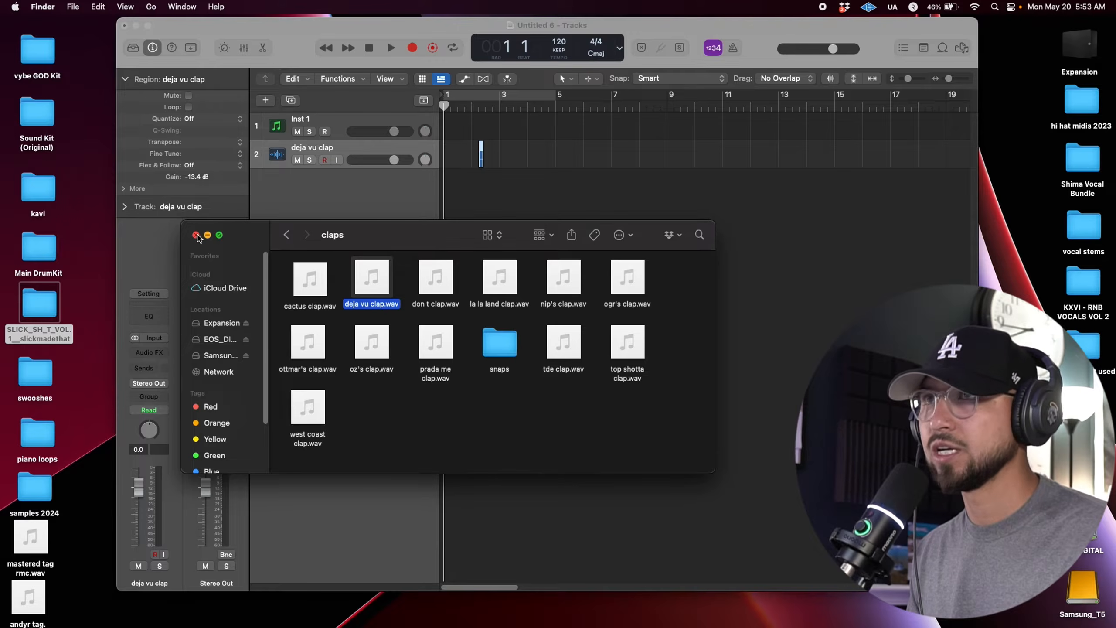
click(208, 236)
- Delete the "deja vu clap" region and its audio track from the project
click(482, 161)
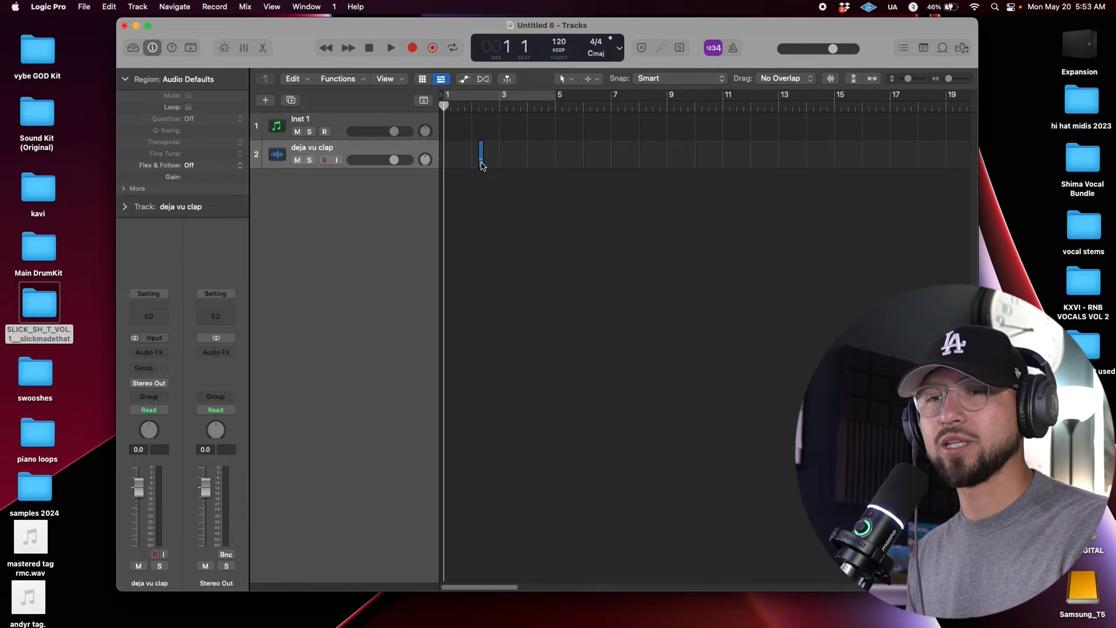
click(481, 162)
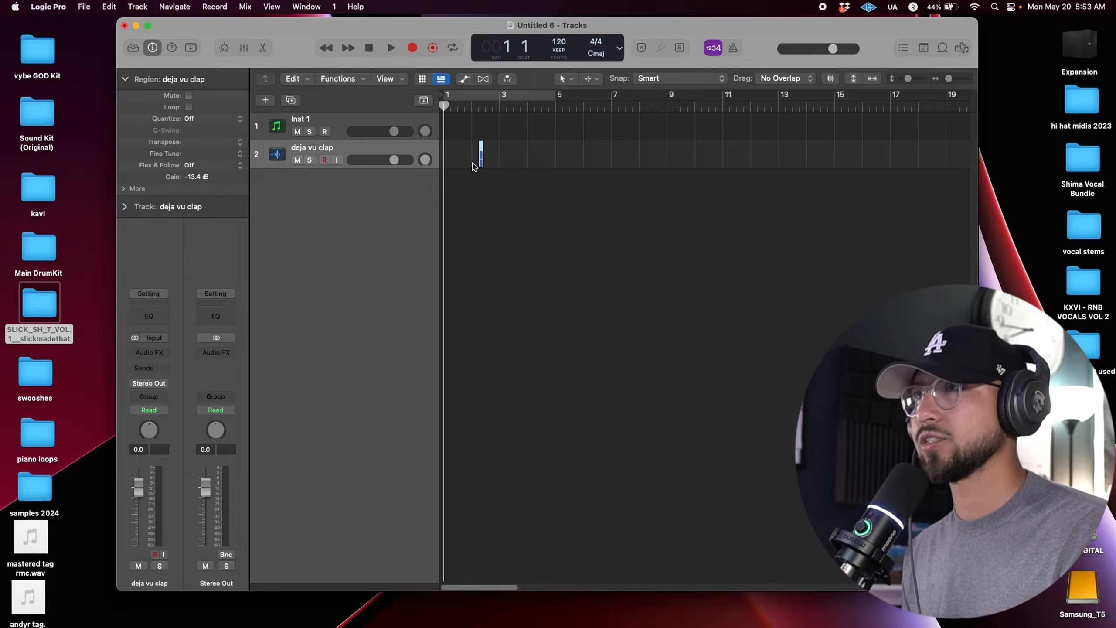
key(Delete)
key(Delete)
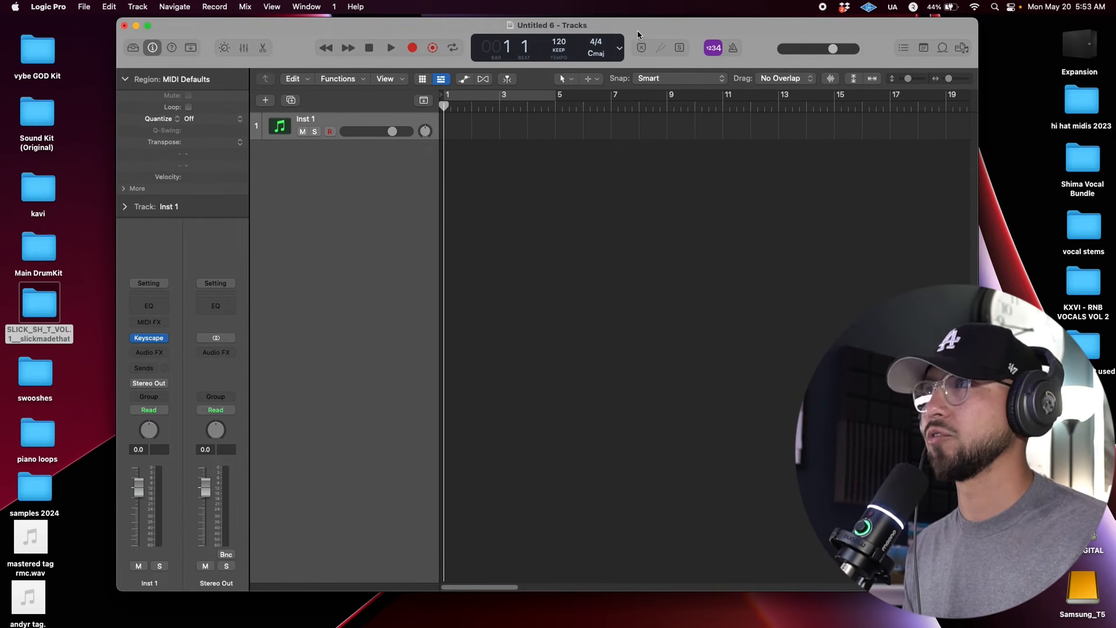
- Replace Keyscape on the Inst 1 track with the stereo version of Alchemy
drag(639, 33, 632, 33)
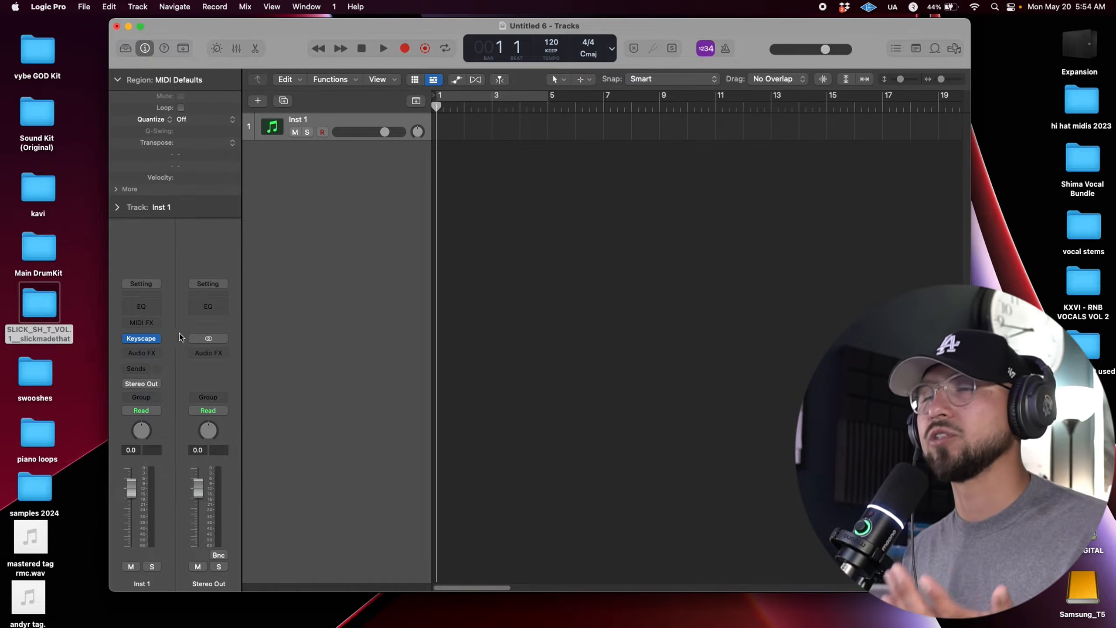
click(157, 338)
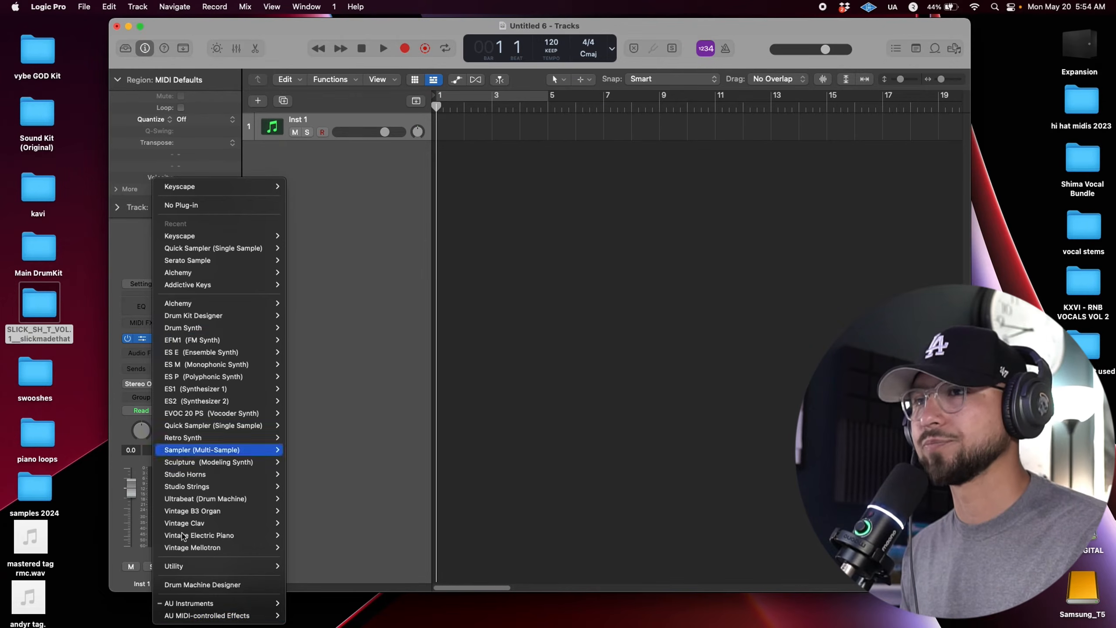
mouse_move(198, 603)
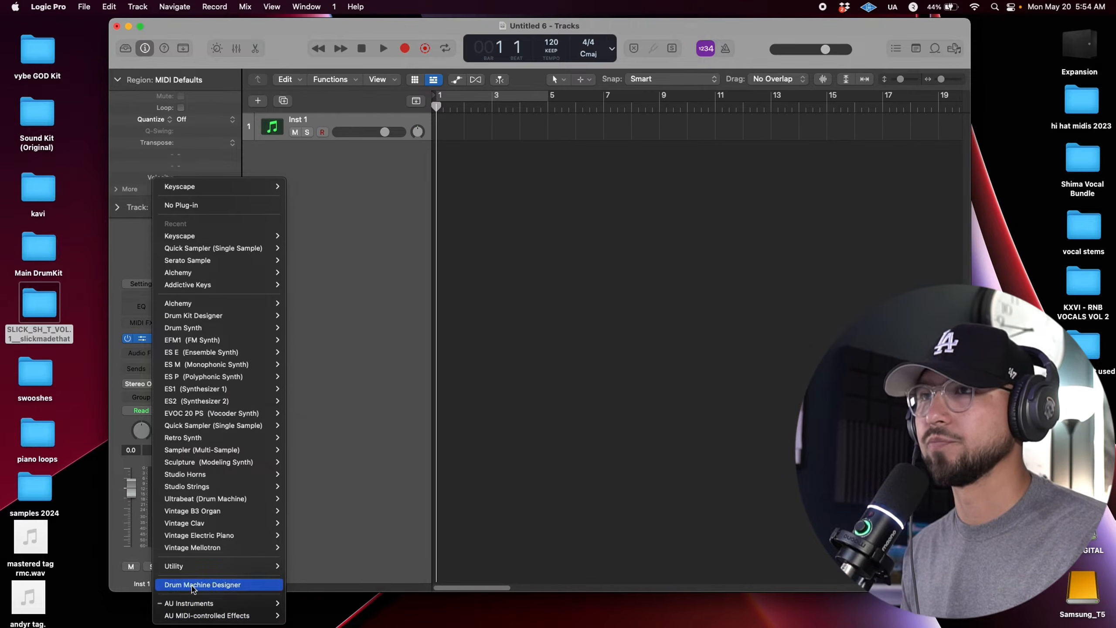
click(139, 277)
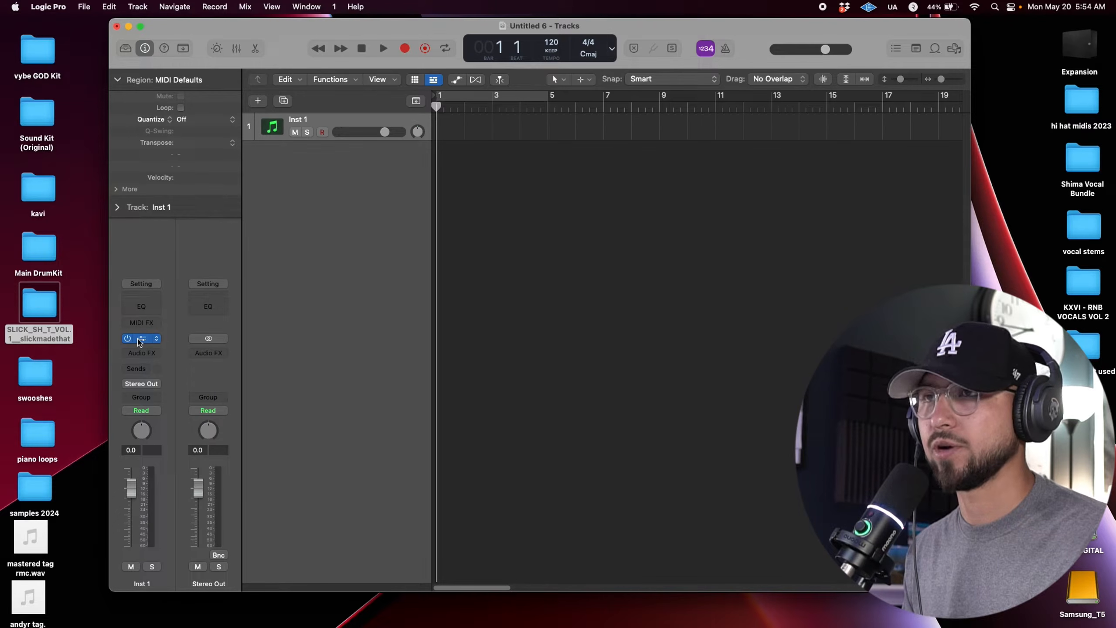
click(157, 338)
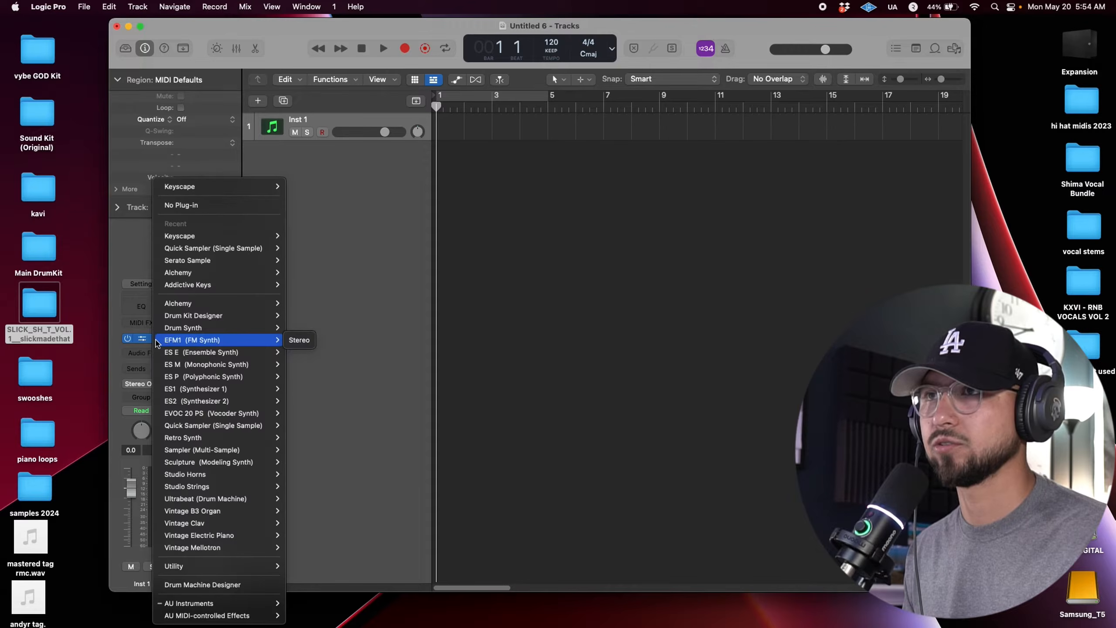
mouse_move(179, 306)
click(293, 304)
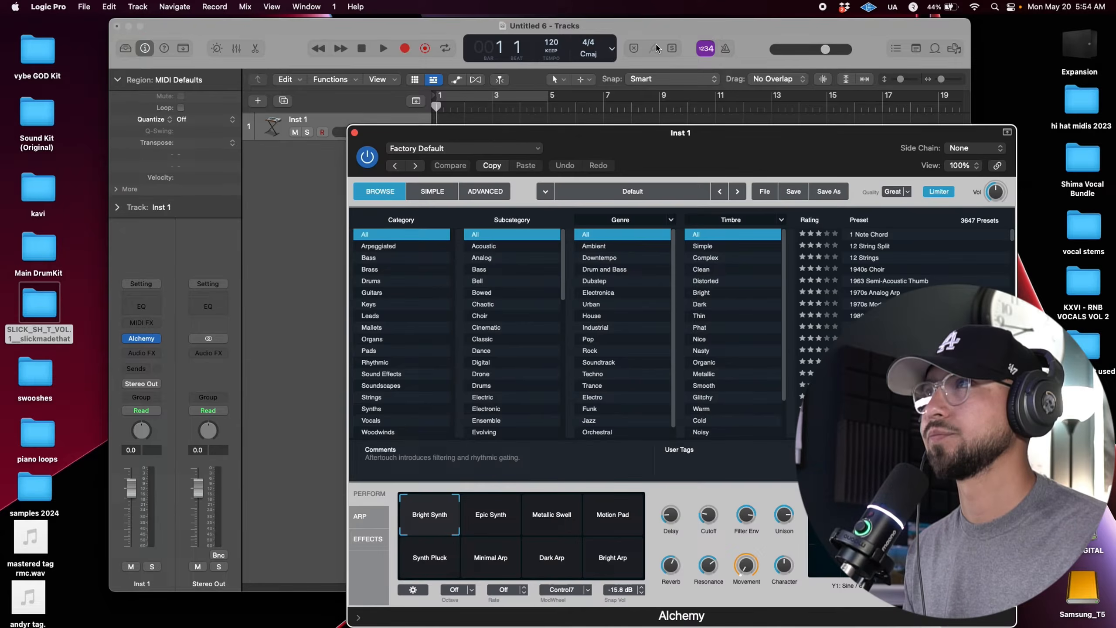
- Switch Alchemy to its advanced view and initialize the preset
drag(656, 26, 631, 22)
drag(676, 134, 537, 84)
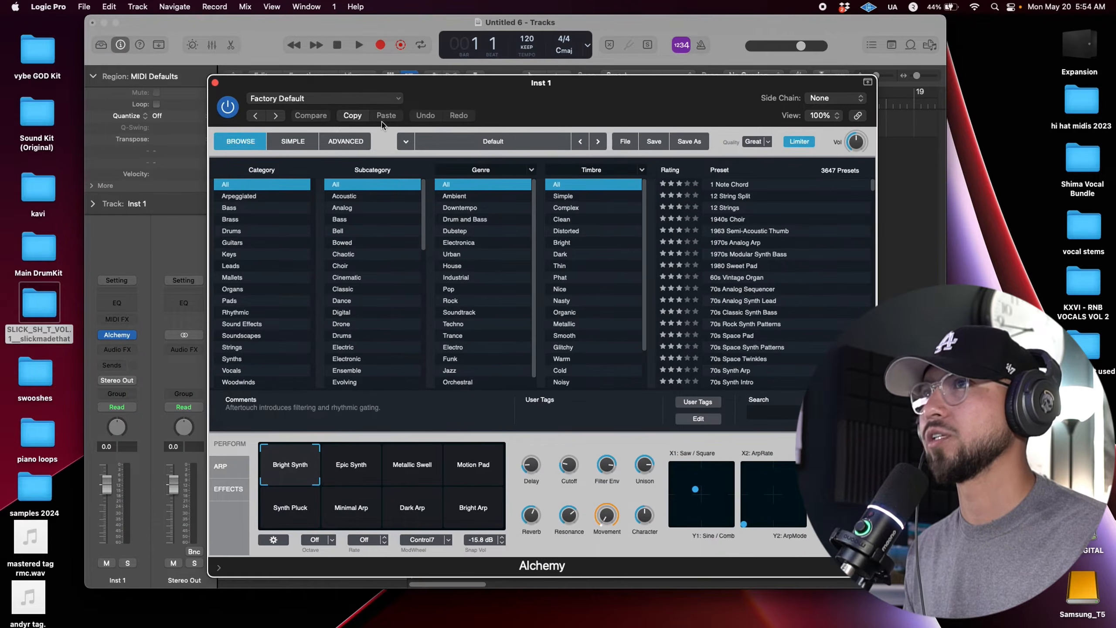
click(346, 141)
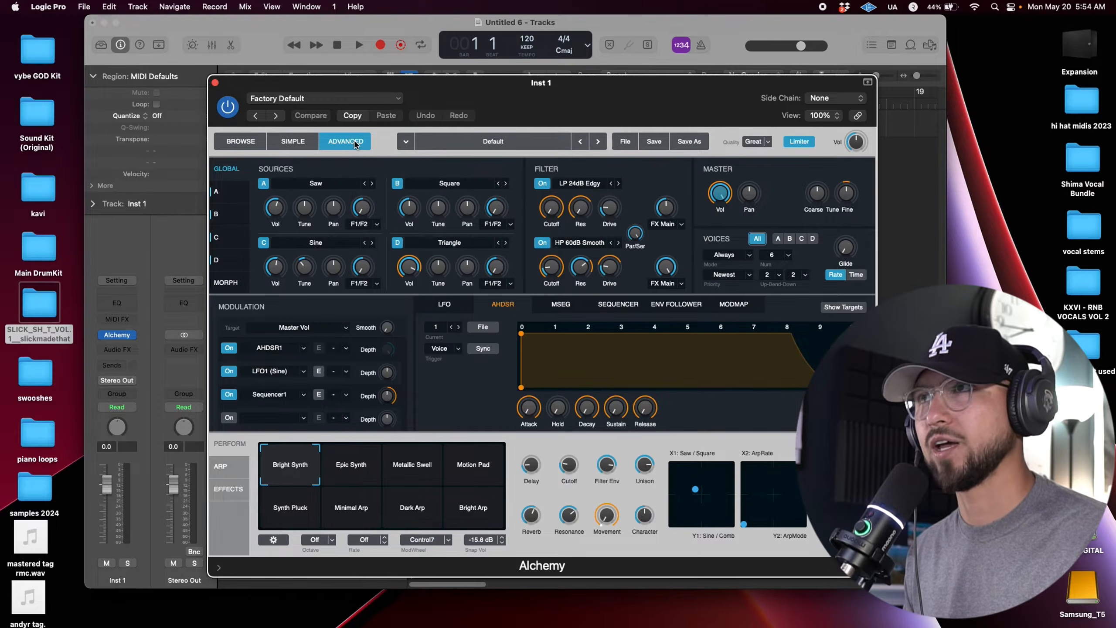
click(624, 142)
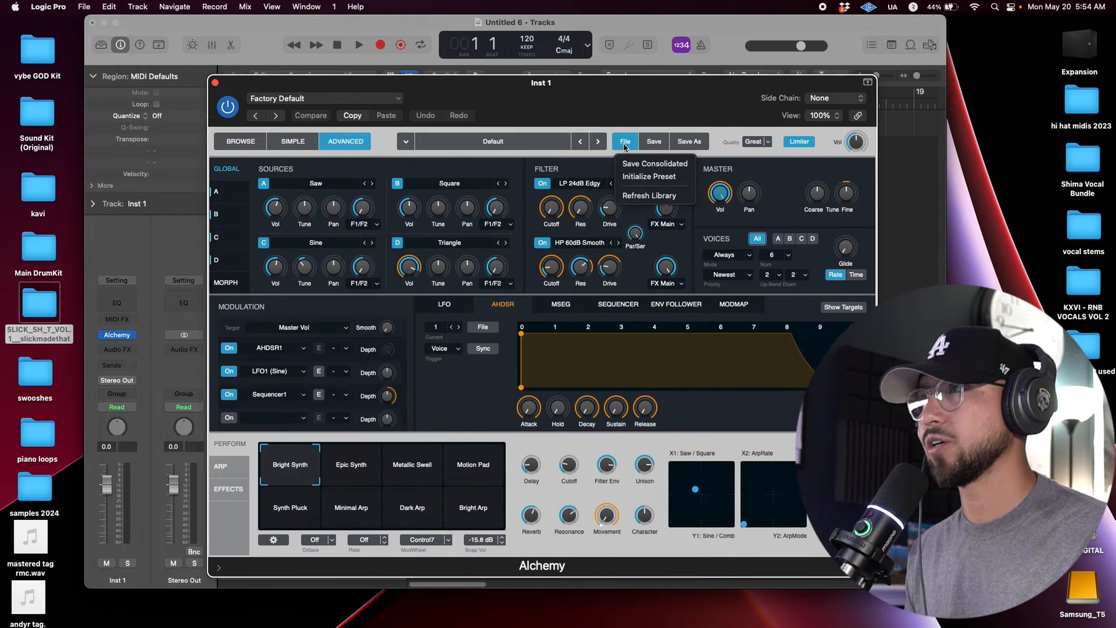
click(640, 178)
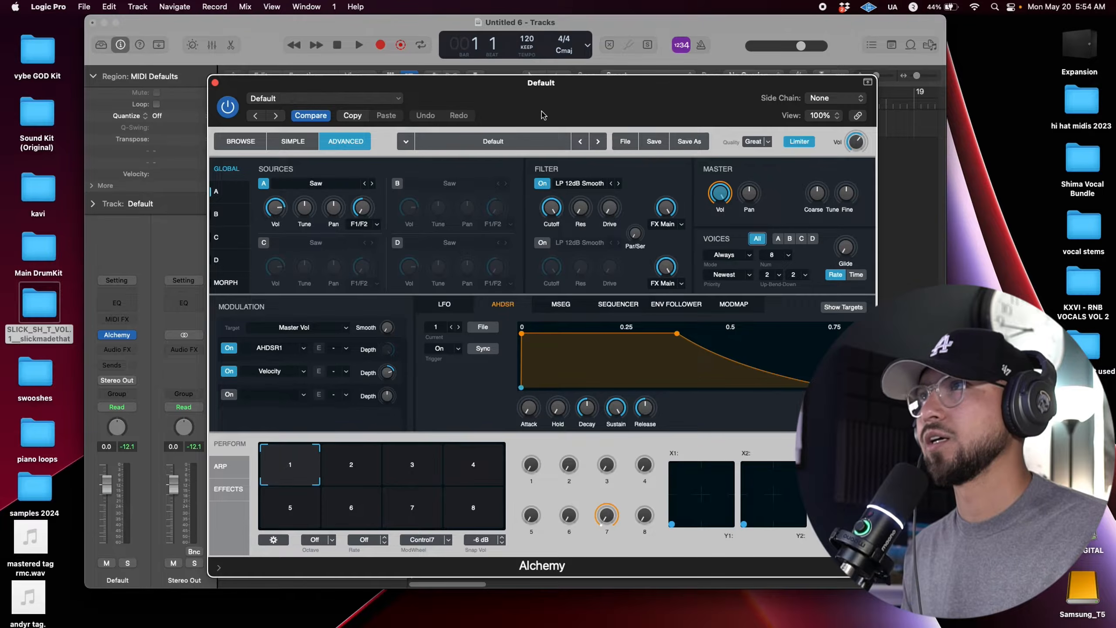
- Start an audio import for Alchemy's source A and browse to the Desktop folder
drag(542, 115, 575, 100)
drag(474, 84, 433, 84)
click(320, 172)
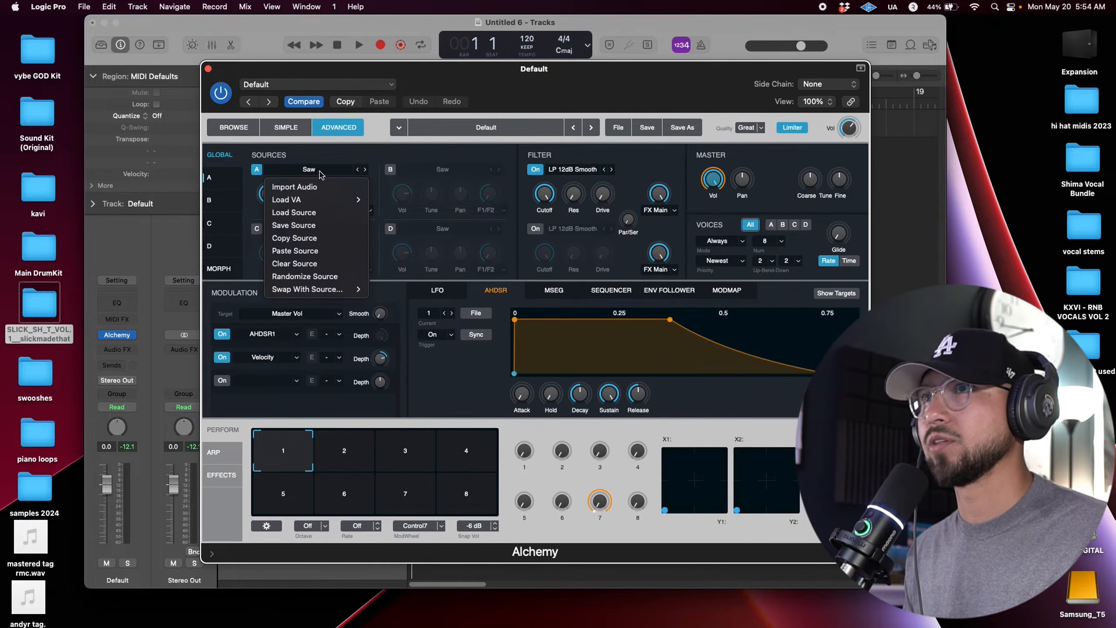
click(326, 167)
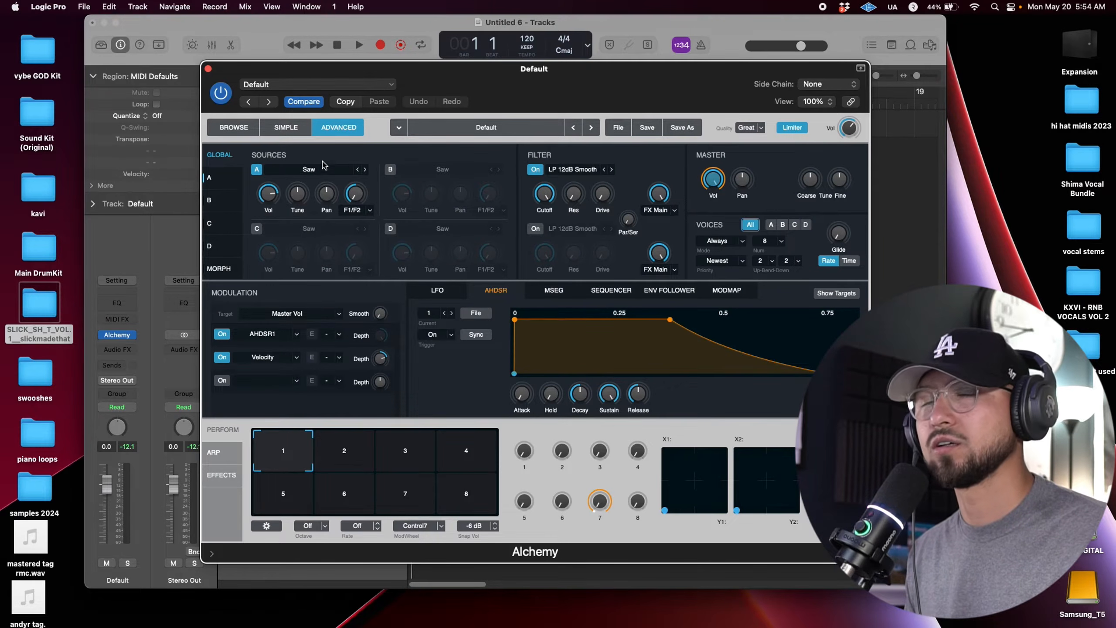
click(324, 165)
click(311, 188)
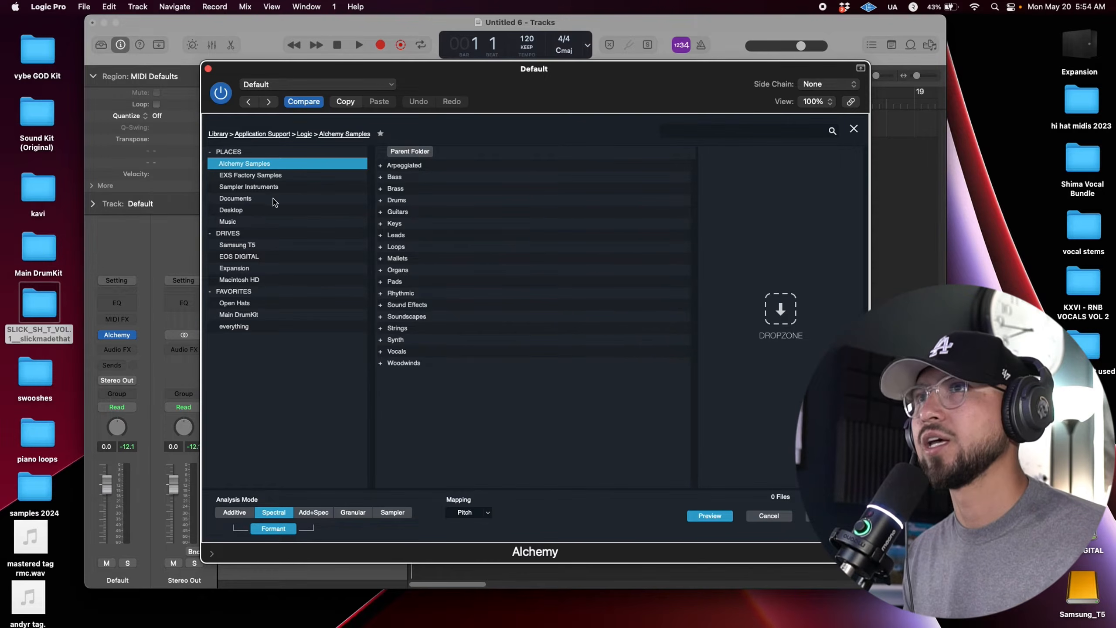
click(258, 211)
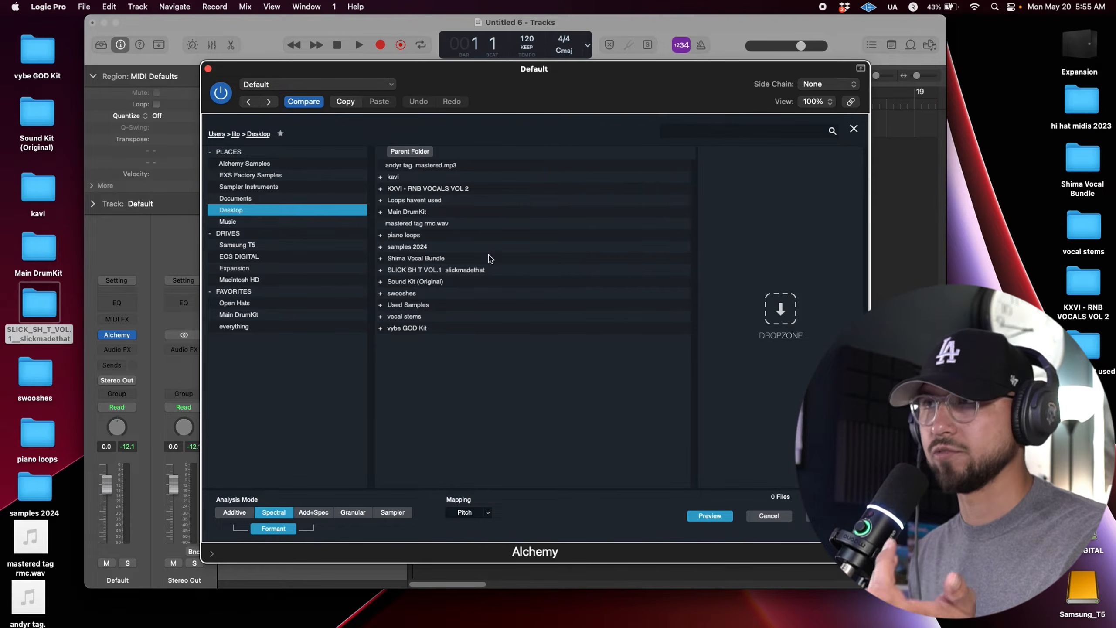
- Audition samples in Shima Vocal Bundle's "SHIMA VOCAL LOOPS VOL 1" folder and select "SHIMA Harmonized Phrase Every Time I See You Emin 125BPM DRY.wav"
double_click(440, 262)
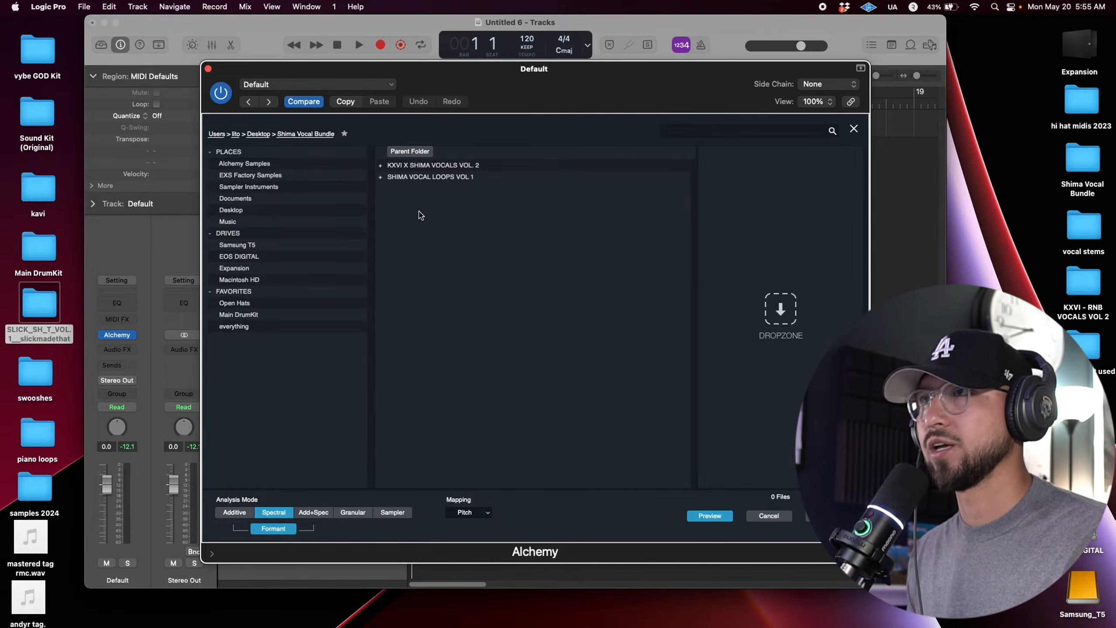
double_click(417, 177)
click(441, 259)
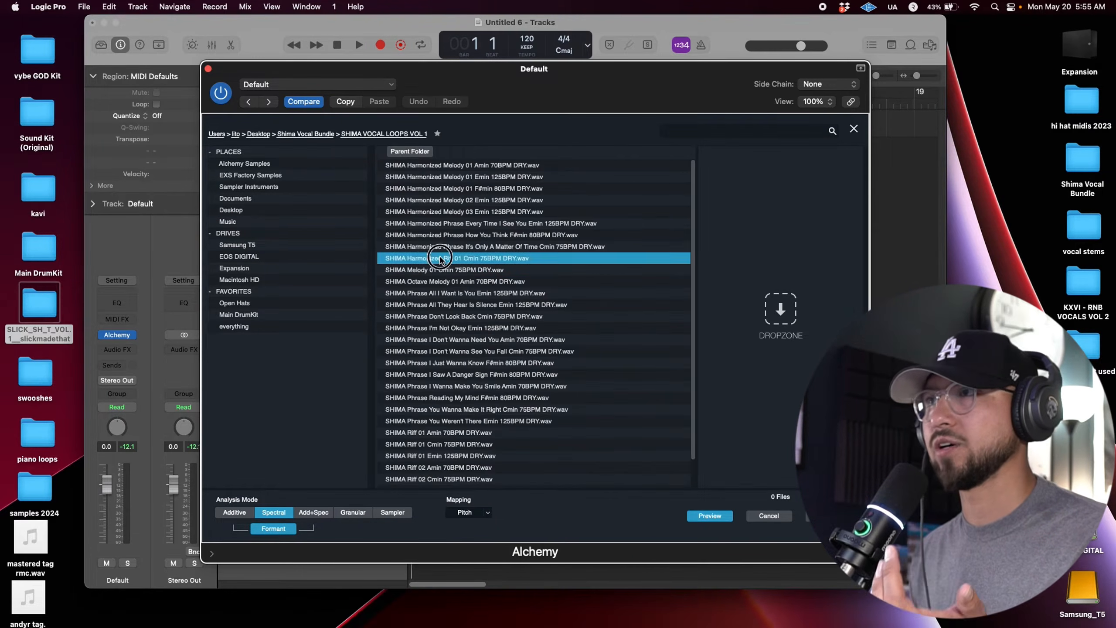
click(453, 235)
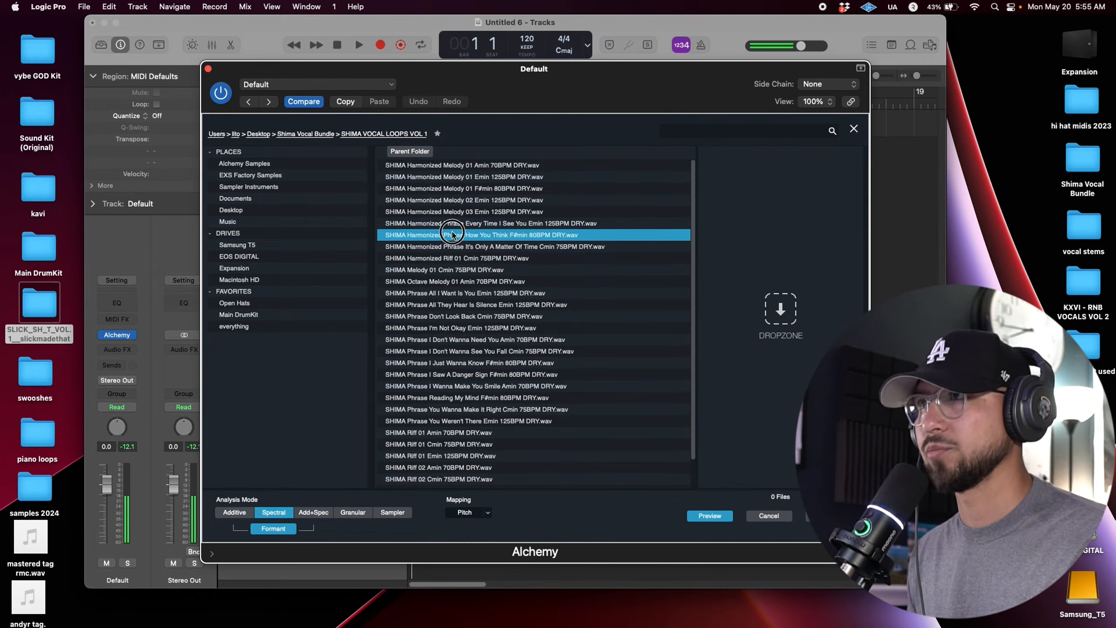
click(457, 223)
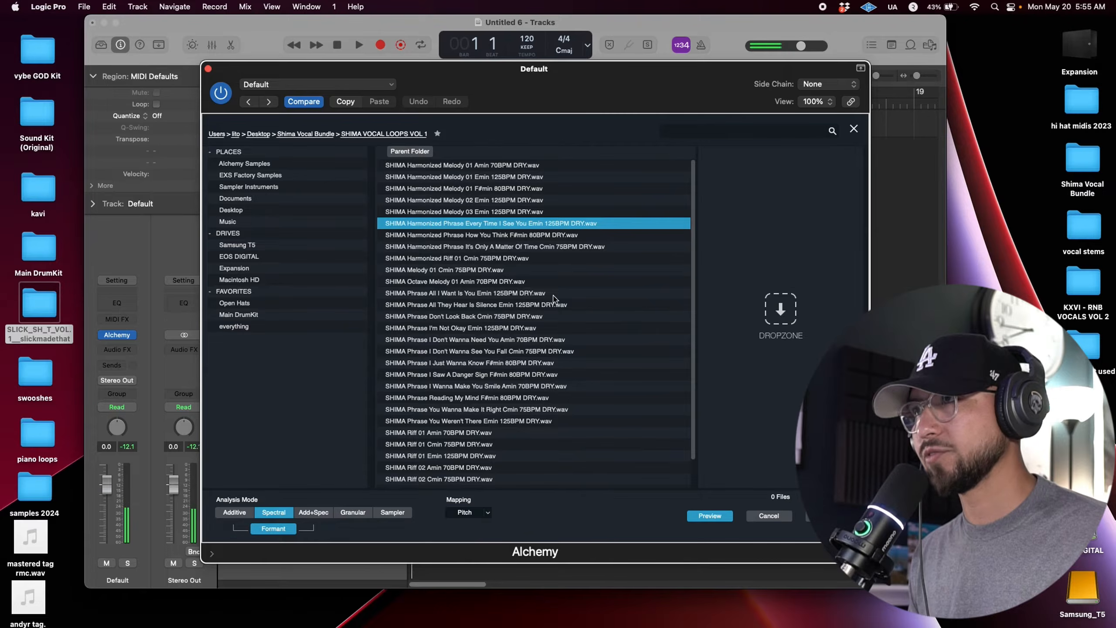
- Set the analysis mode to Sampler and import the selected vocal phrase into source A
drag(482, 91, 445, 74)
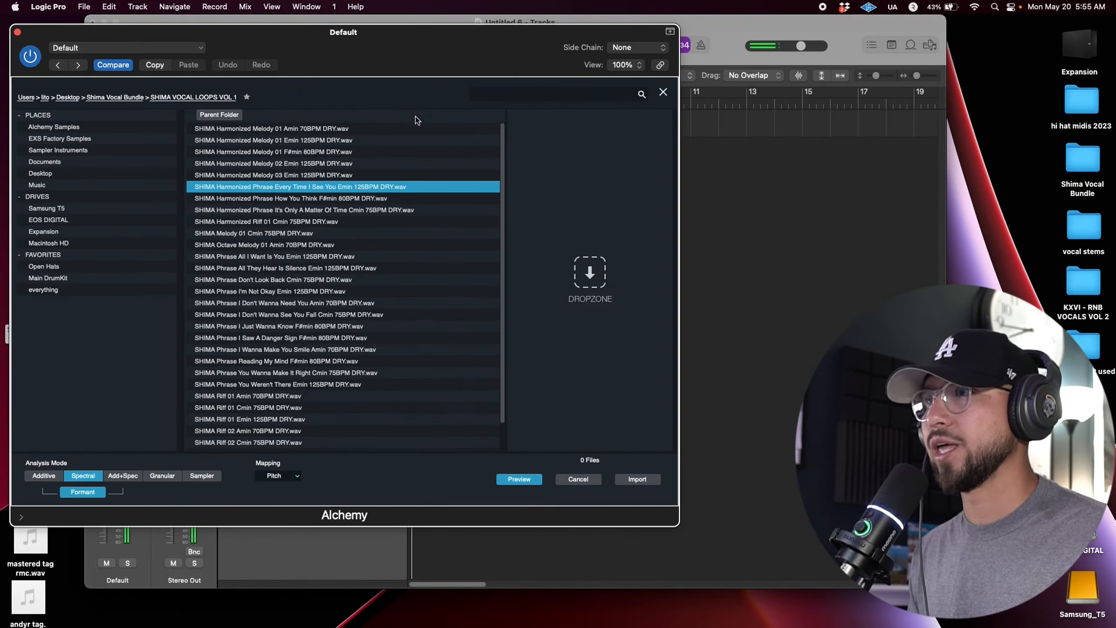
drag(565, 82, 535, 87)
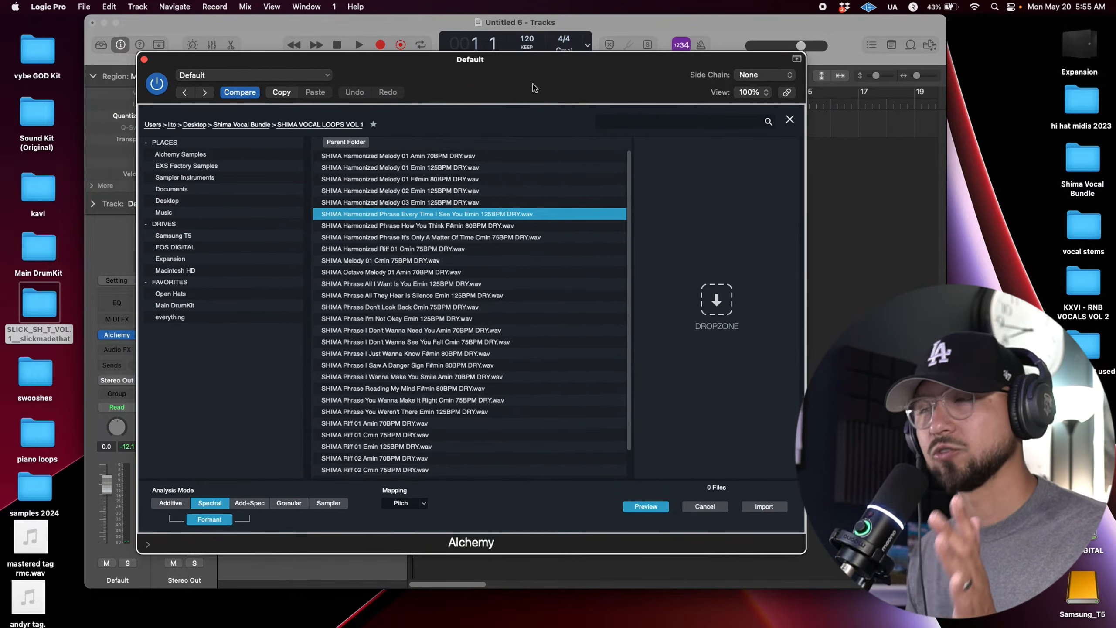
click(329, 503)
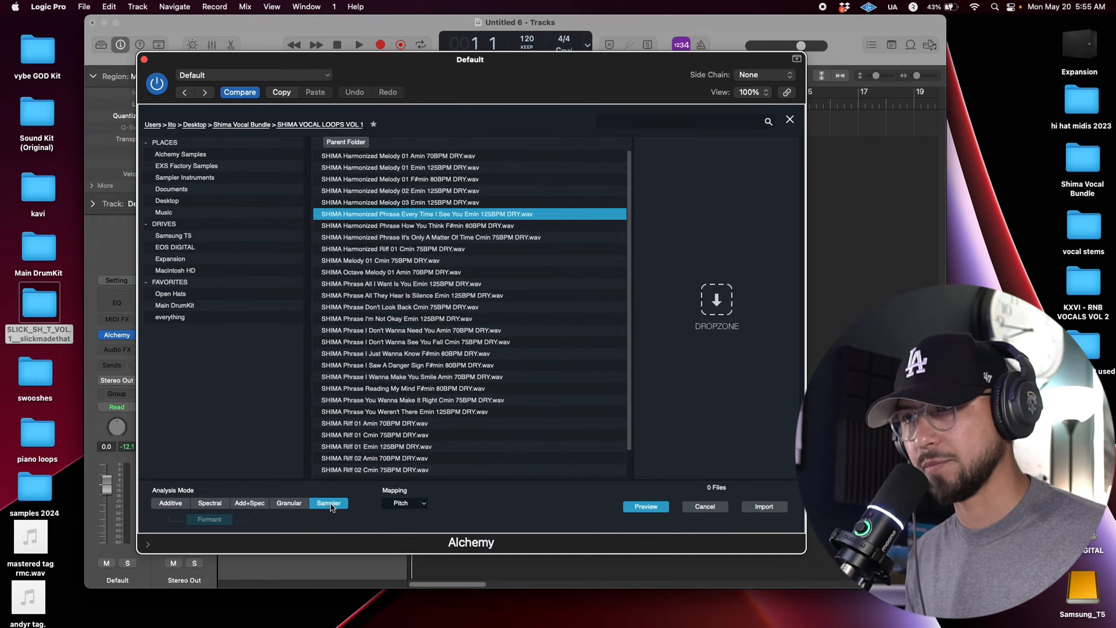
click(210, 503)
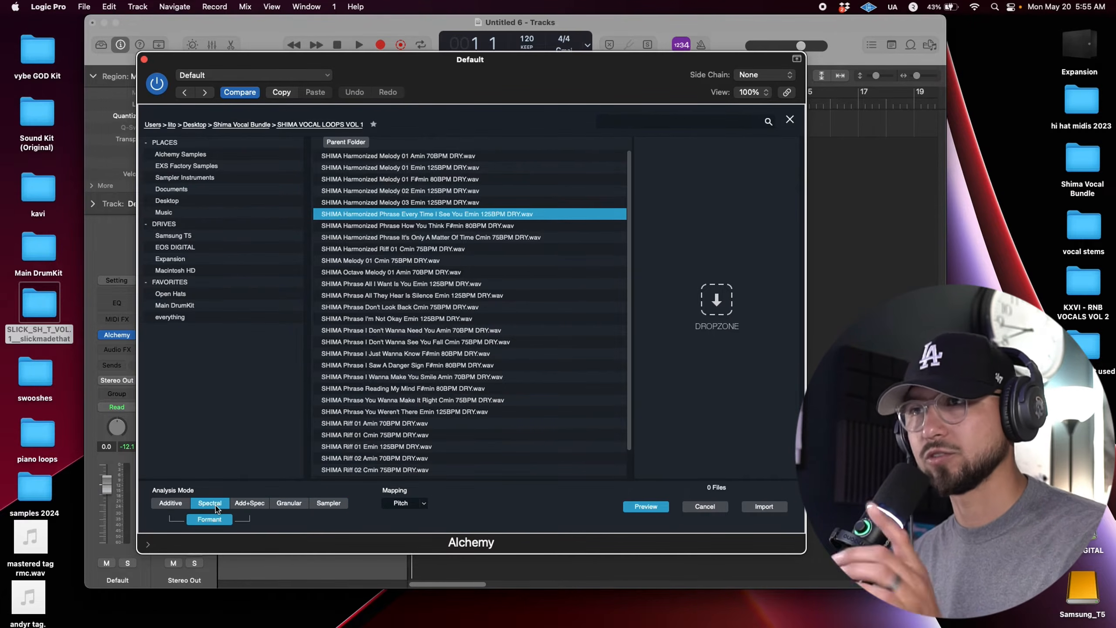
click(337, 505)
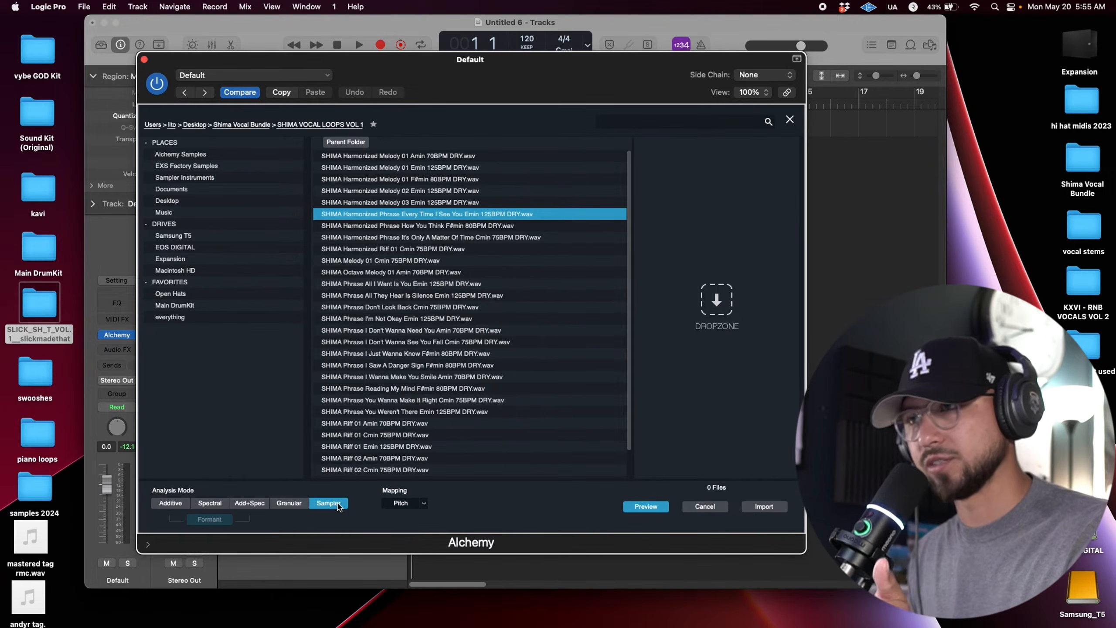
click(778, 507)
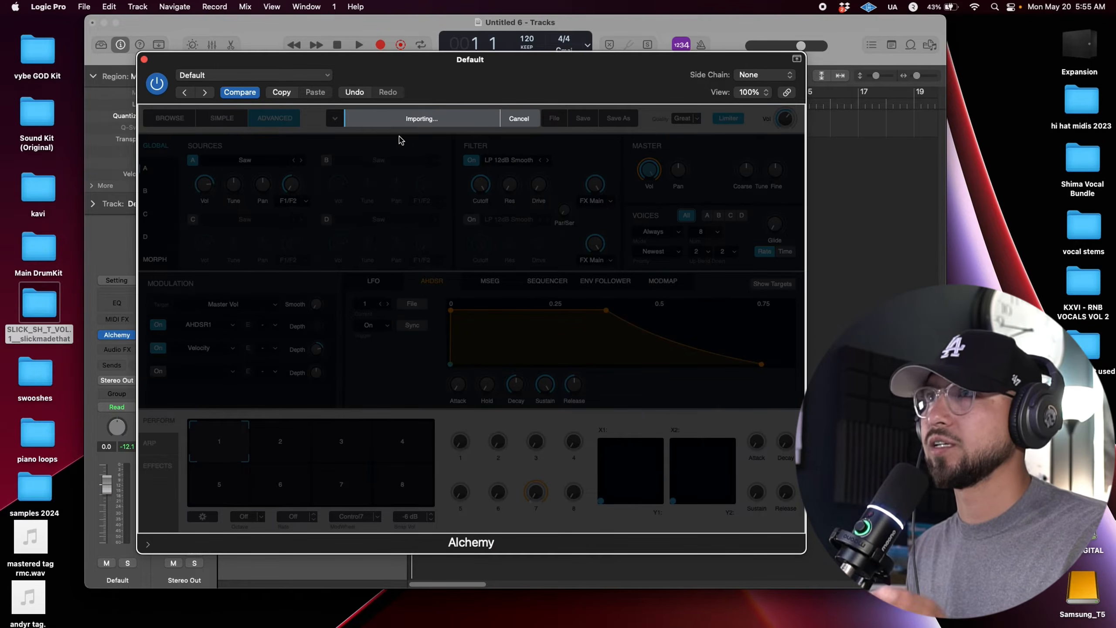
- Close the Alchemy window and replace the track's instrument with a stereo Quick Sampler (Single Sample)
drag(460, 70, 486, 84)
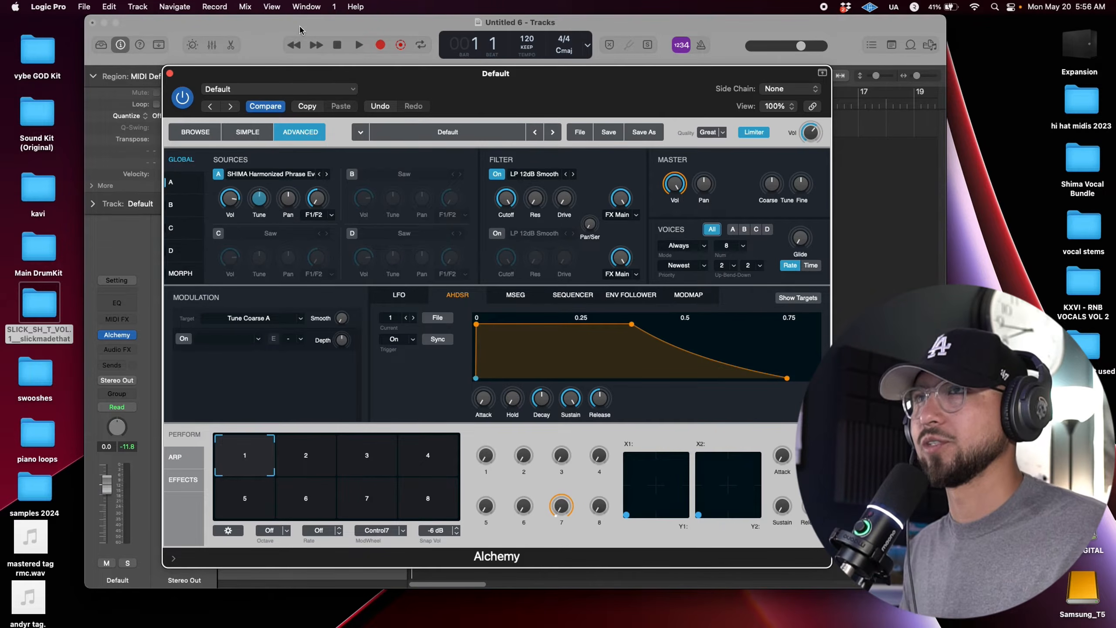
click(170, 73)
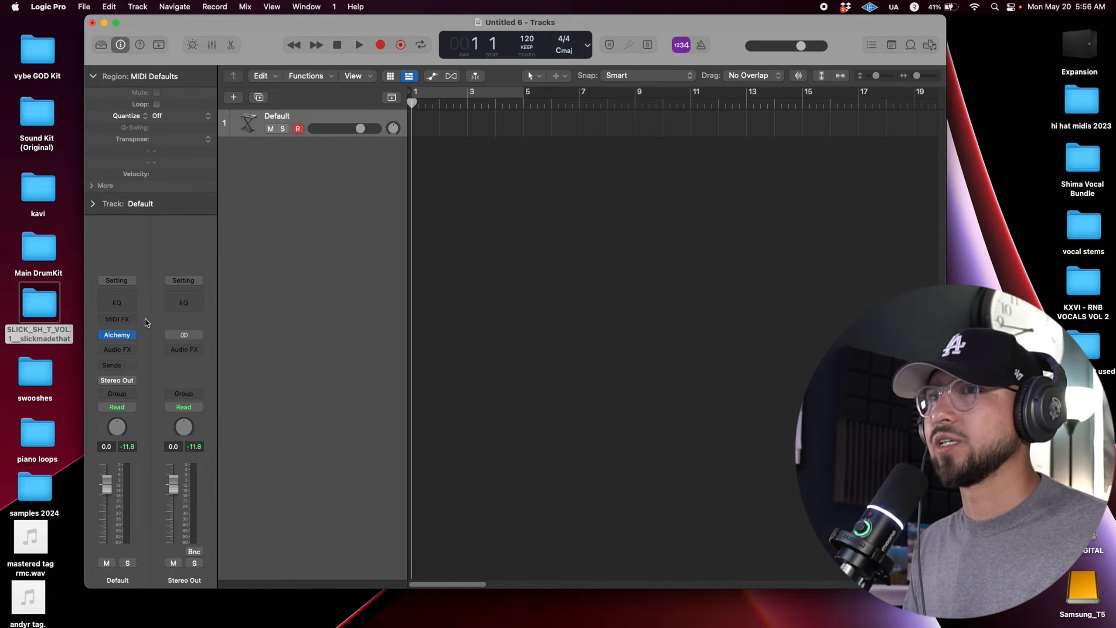
click(131, 335)
mouse_move(144, 354)
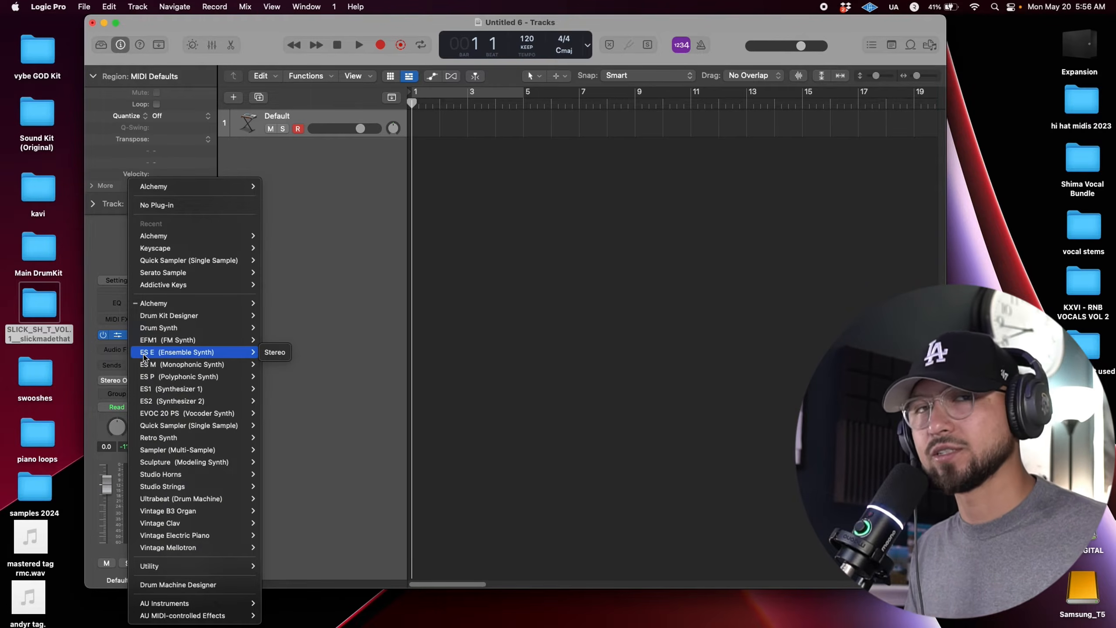
mouse_move(237, 426)
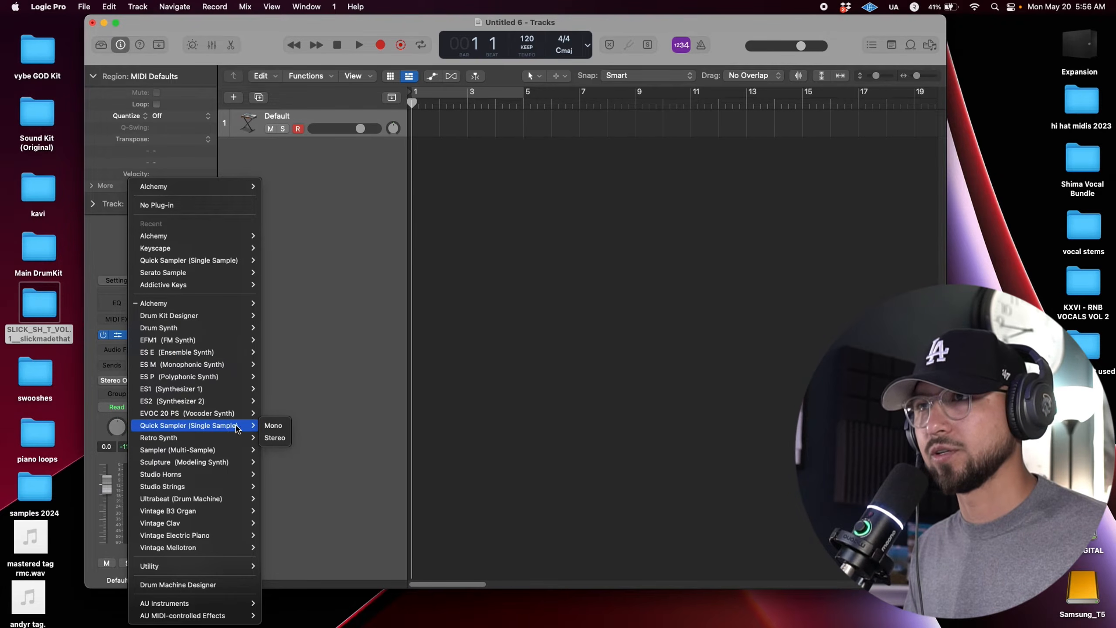
click(285, 314)
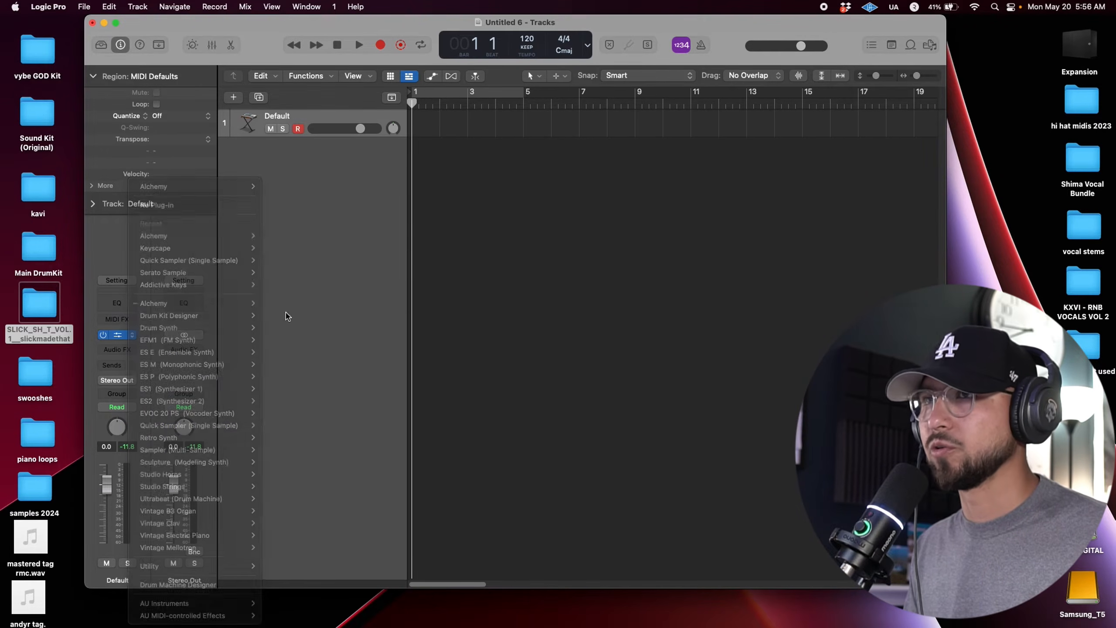
click(132, 335)
mouse_move(246, 425)
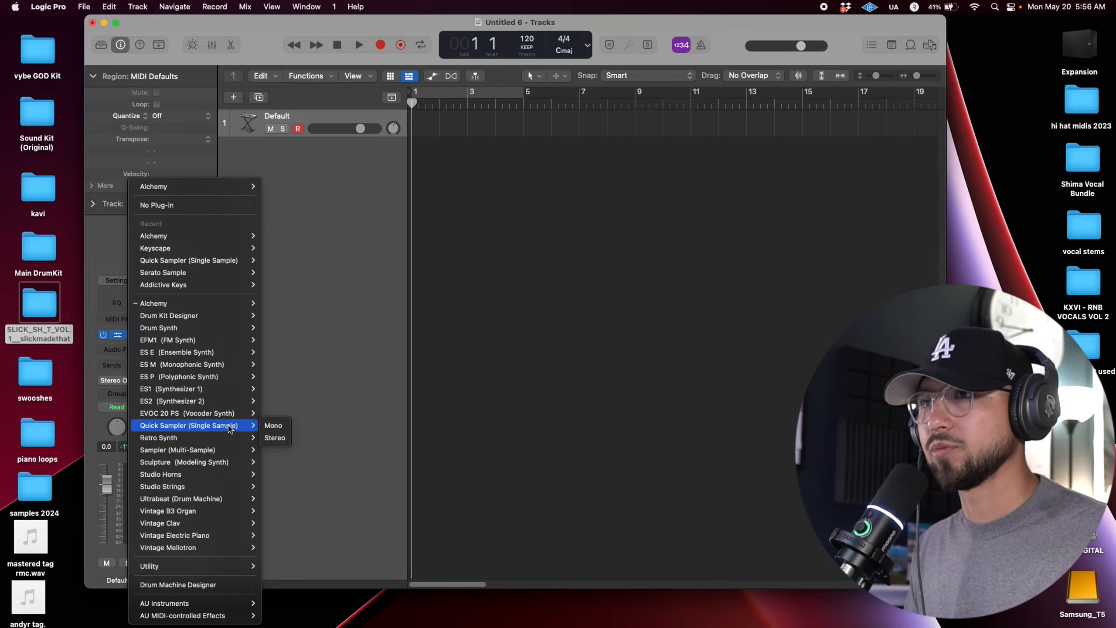
click(286, 436)
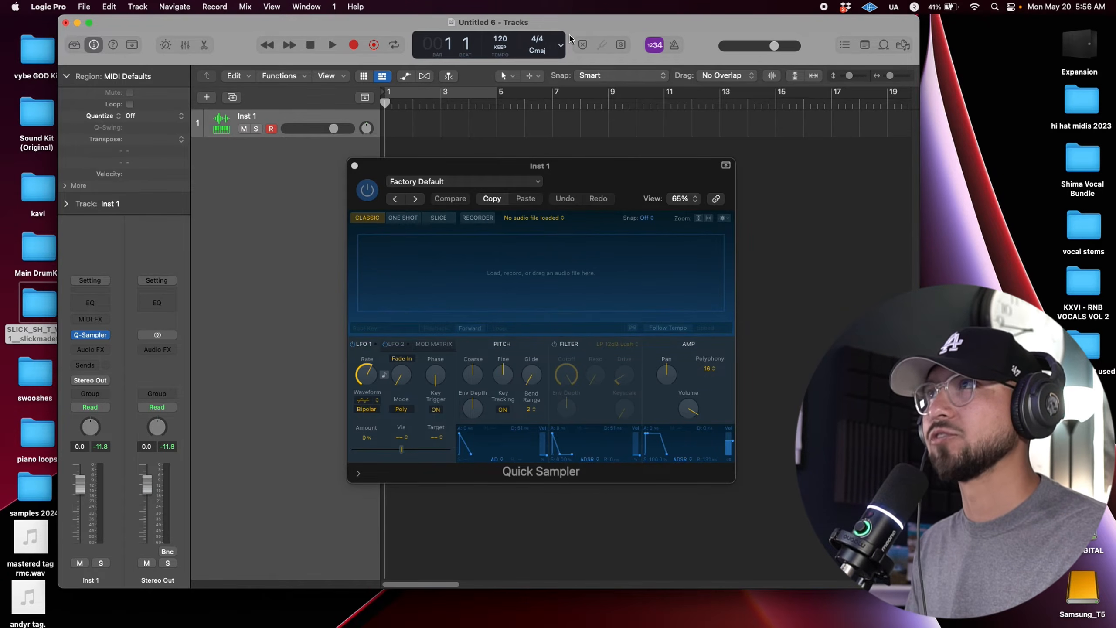
- Load "bounce hh.wav" into Quick Sampler from the "hats" folder of the desktop kit "SLICK_SH_T_VOL.1__slickmadethat"
click(517, 284)
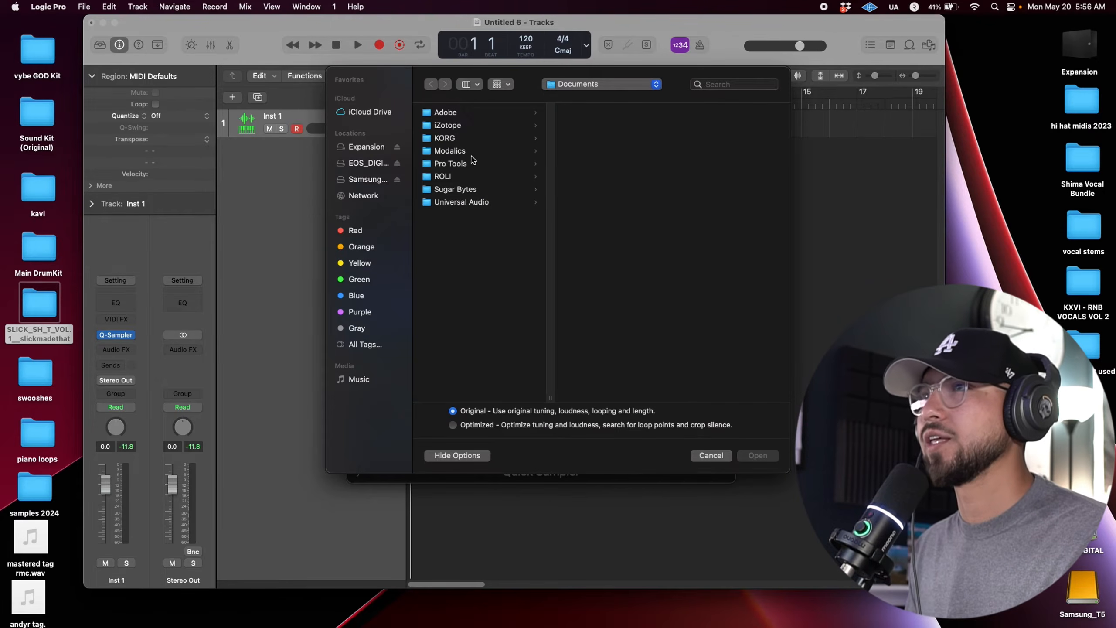
click(712, 455)
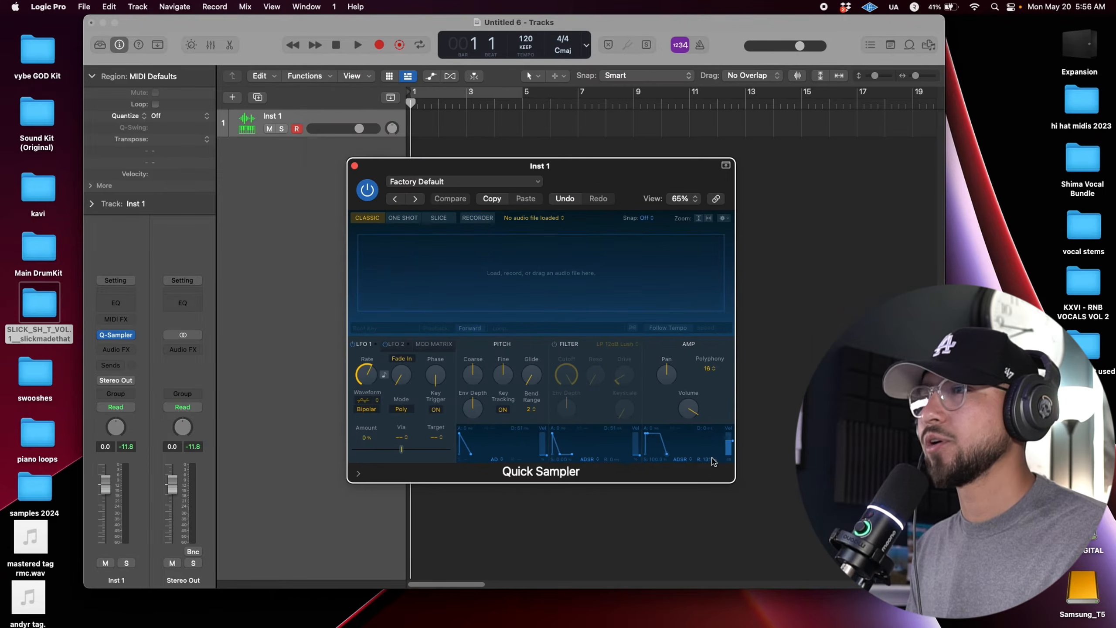
double_click(39, 306)
click(308, 103)
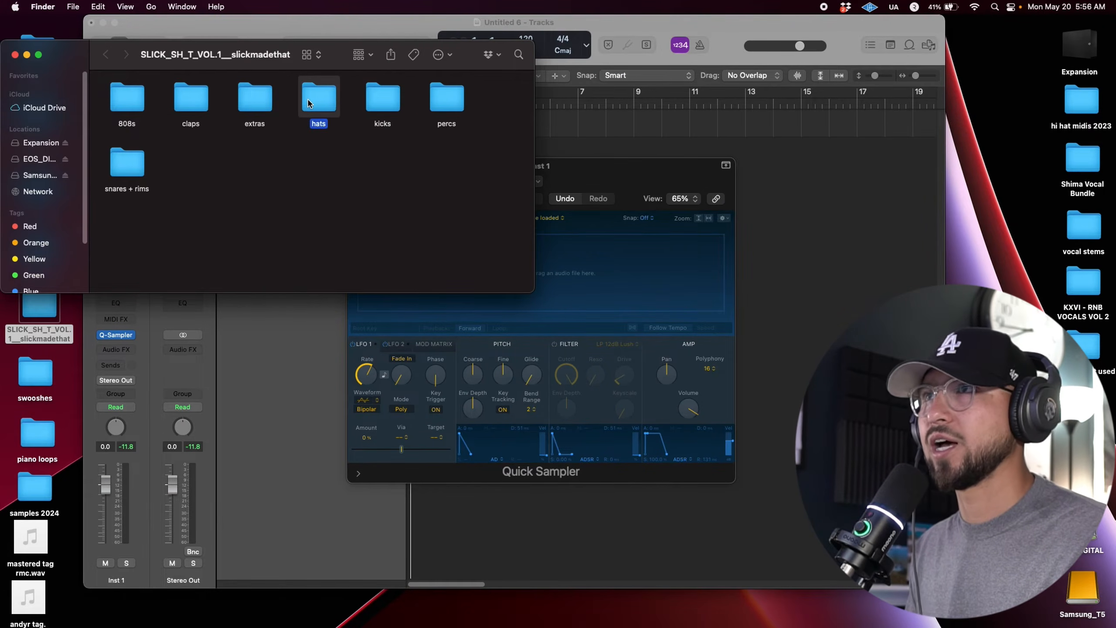
double_click(308, 104)
click(317, 98)
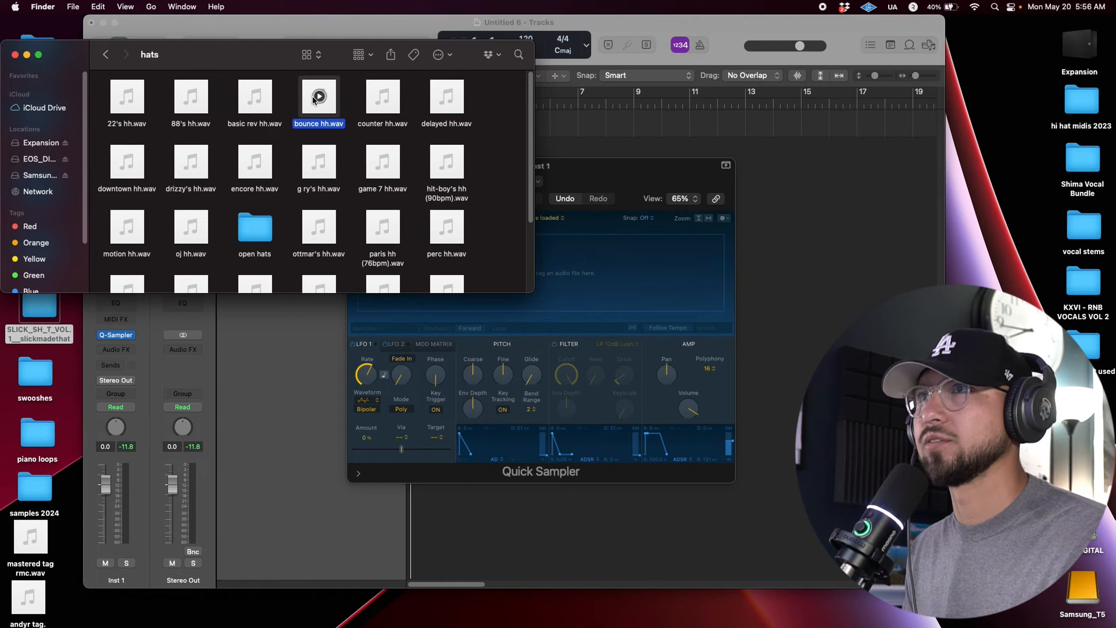
drag(281, 56, 46, 83)
drag(72, 125, 433, 277)
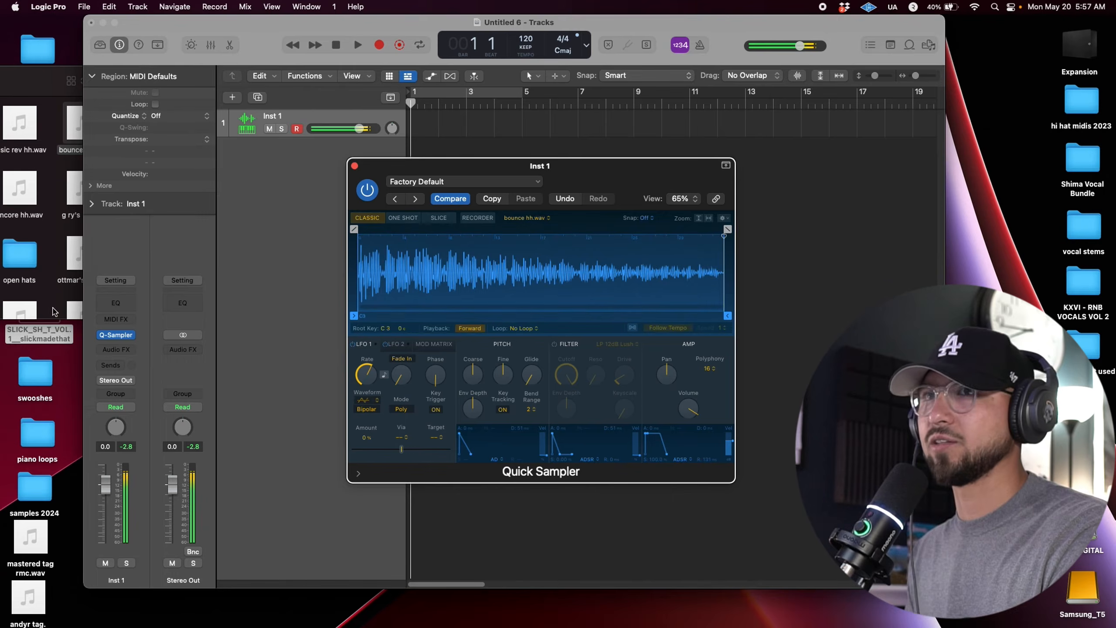
- Close the Quick Sampler window and the Finder window showing the "hats" folder
click(49, 85)
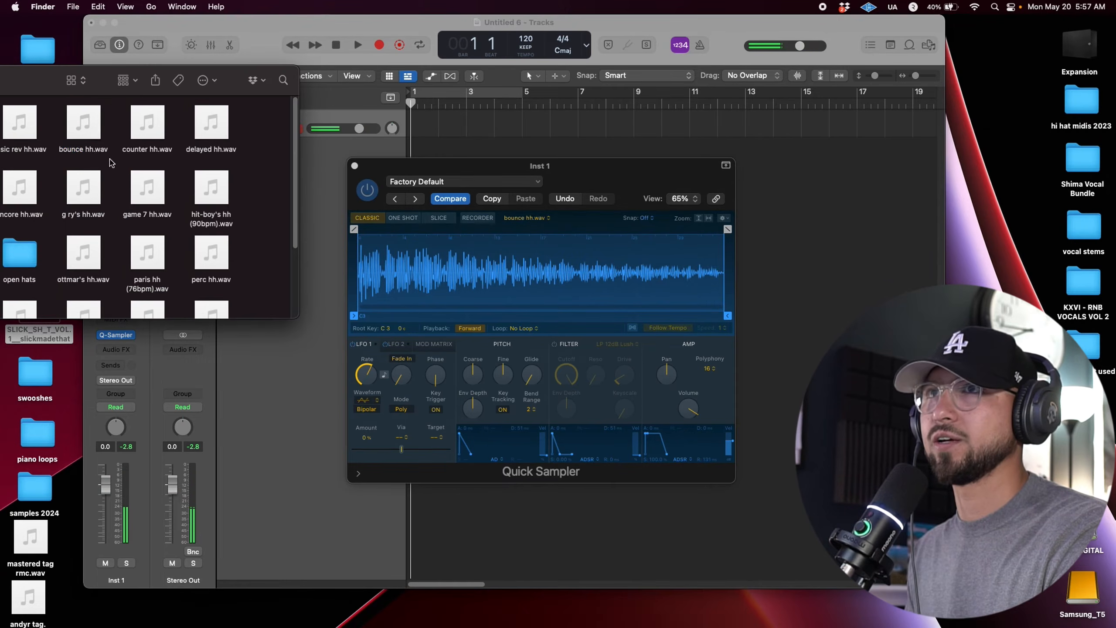
click(88, 128)
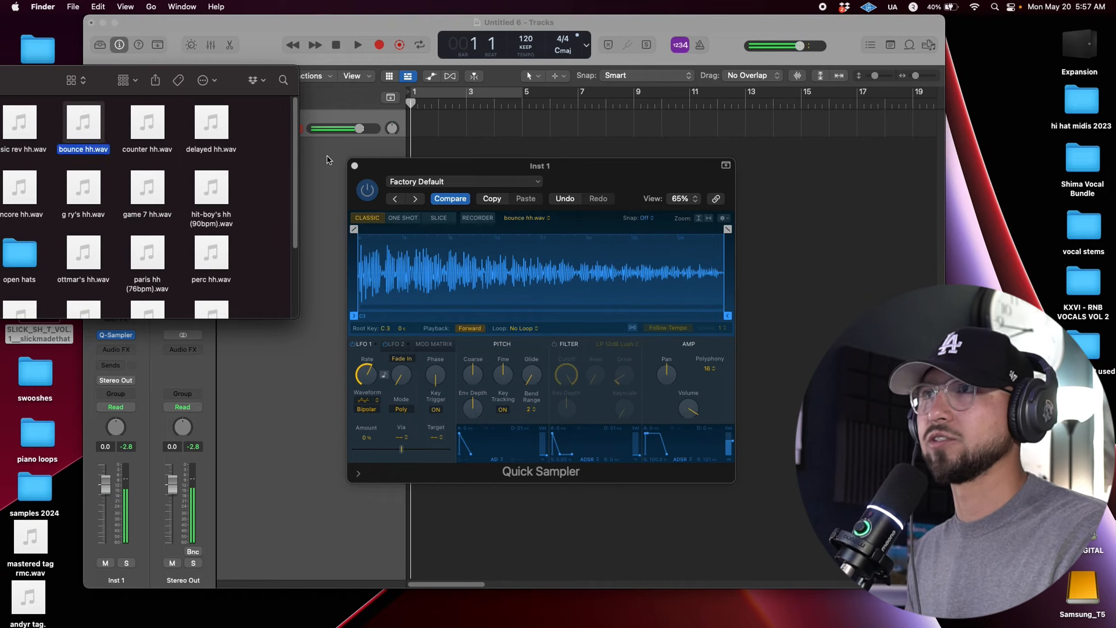
click(354, 166)
drag(57, 85, 252, 91)
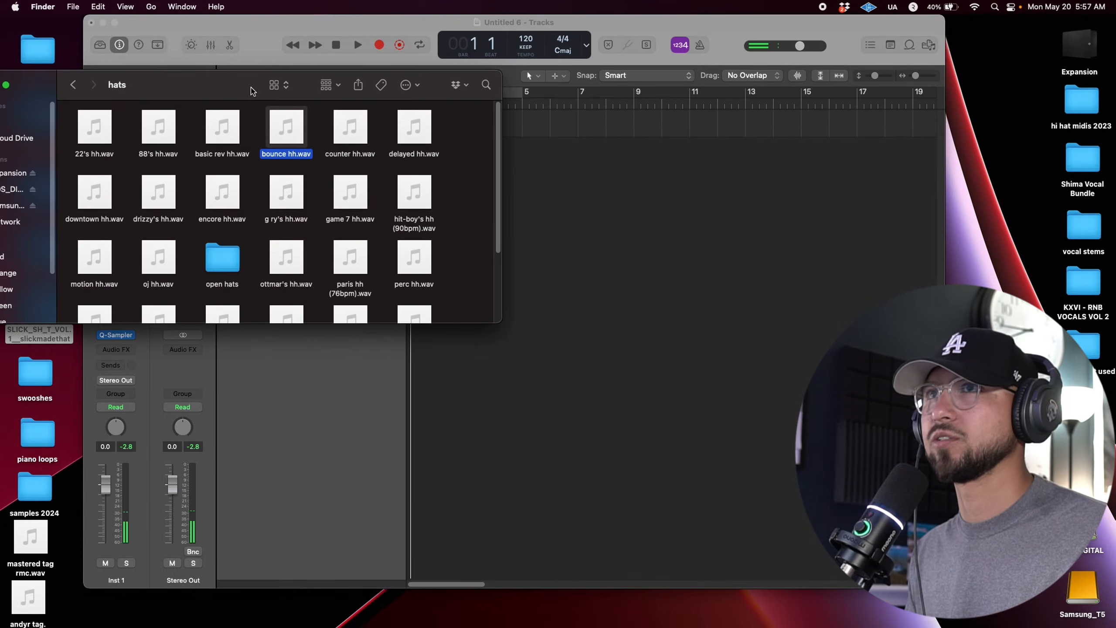
drag(157, 86, 364, 91)
click(189, 90)
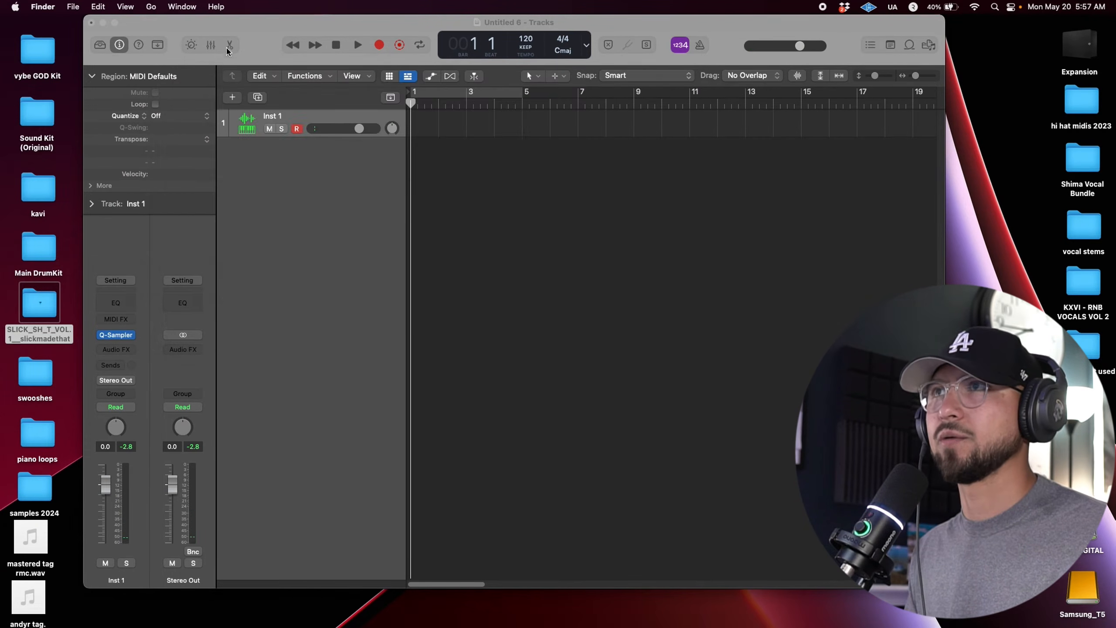
- Show the All Files browser beside the tracks and make the project window full screen
mouse_move(236, 25)
mouse_down()
mouse_move(199, 25)
mouse_move(232, 35)
mouse_up()
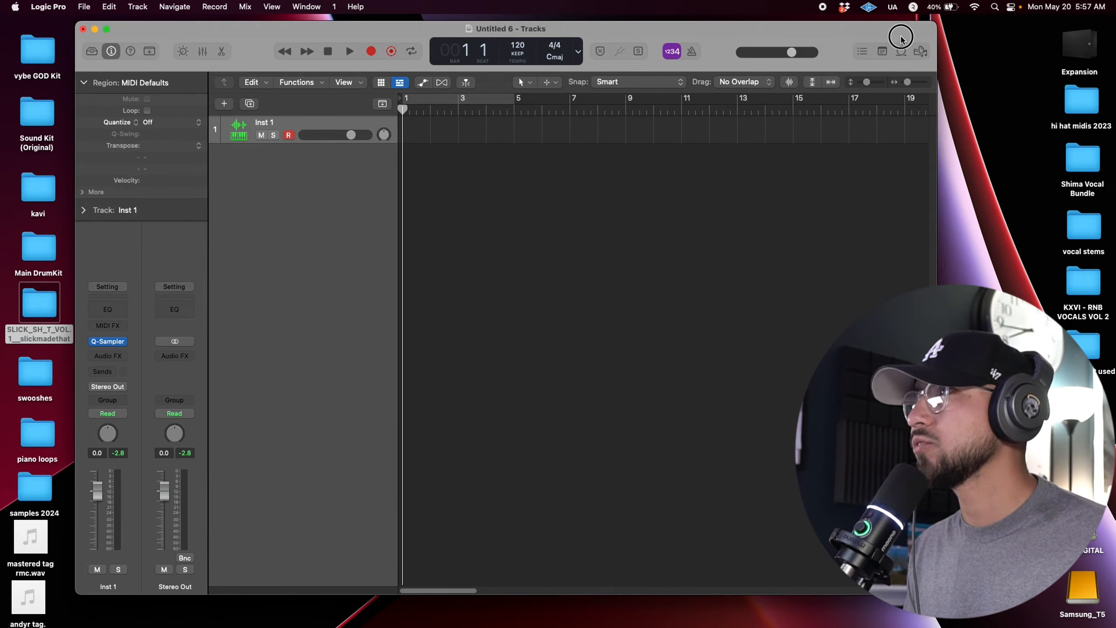
drag(901, 40, 922, 52)
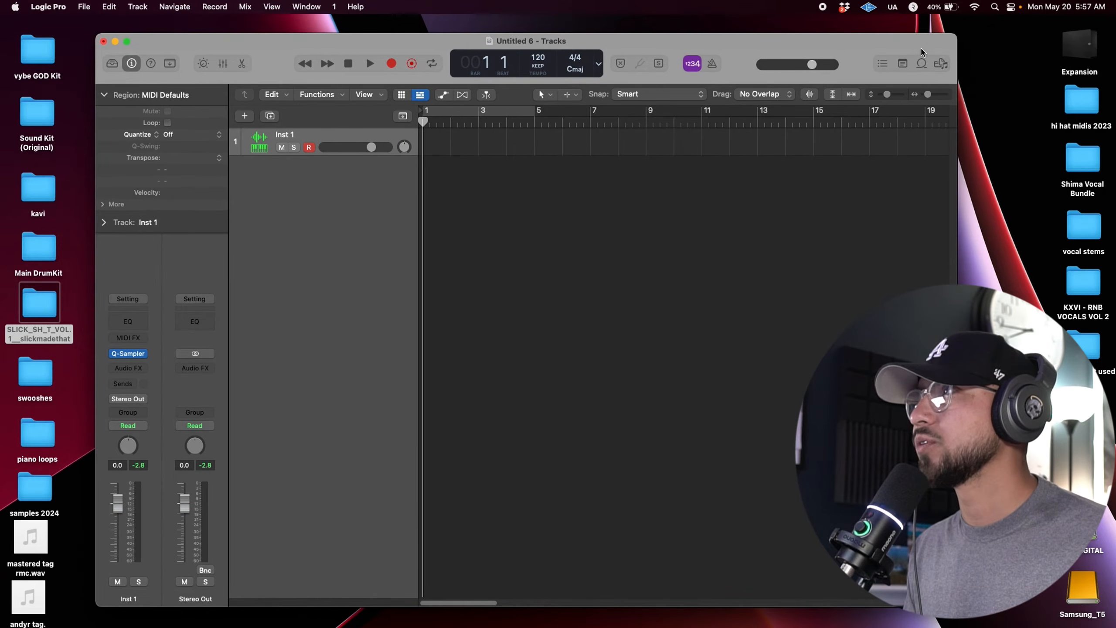
click(940, 64)
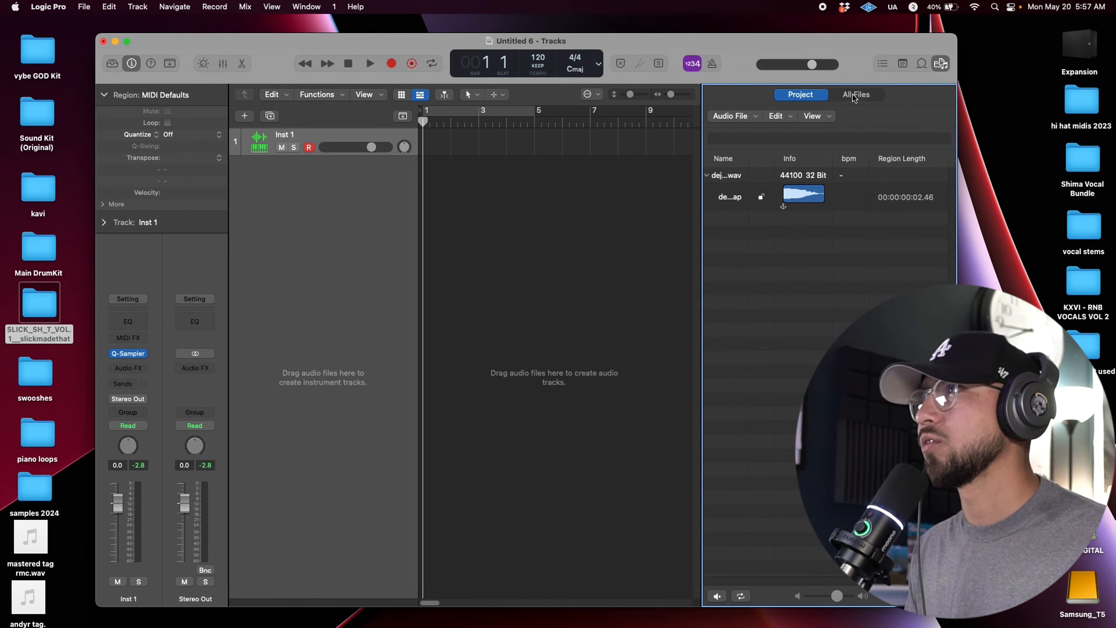
click(855, 95)
drag(743, 53, 784, 36)
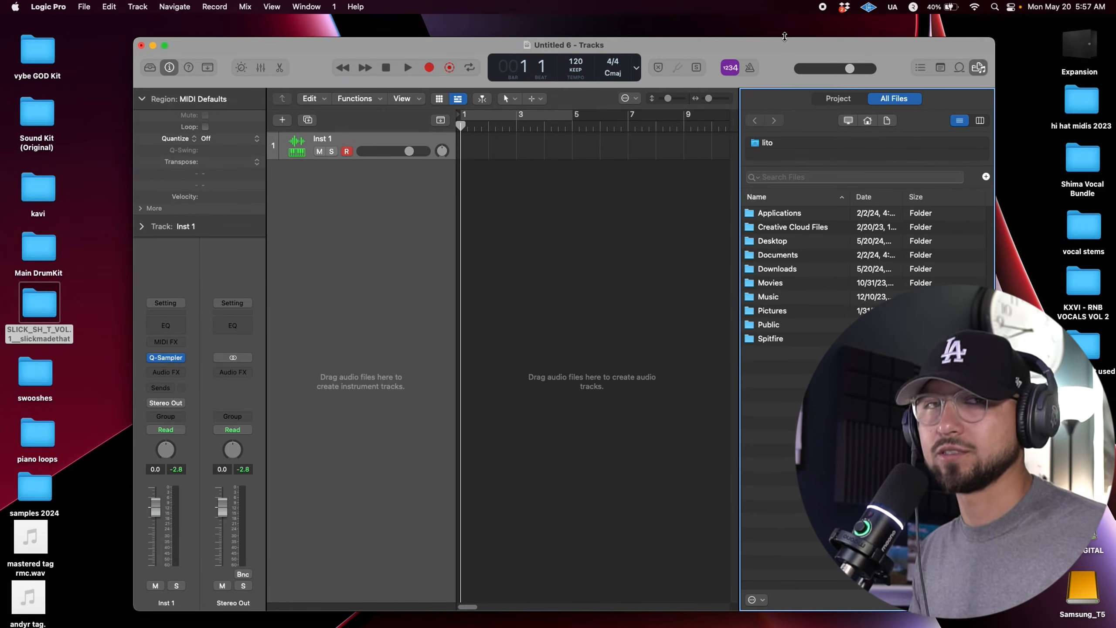
mouse_move(720, 49)
mouse_down()
mouse_move(710, 46)
mouse_move(714, 32)
mouse_up()
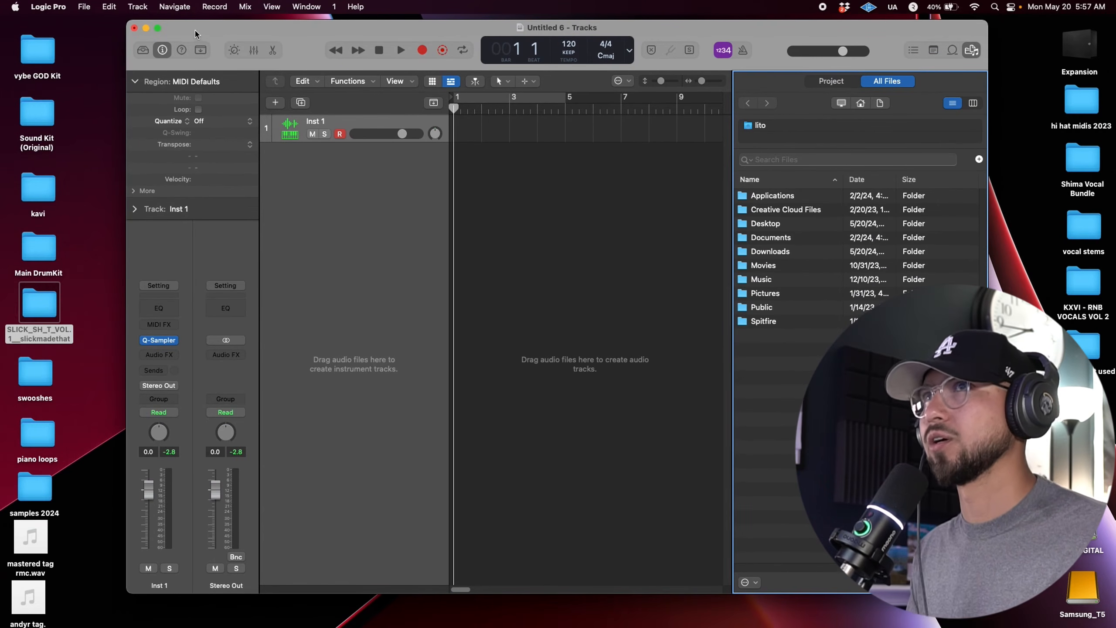
click(157, 28)
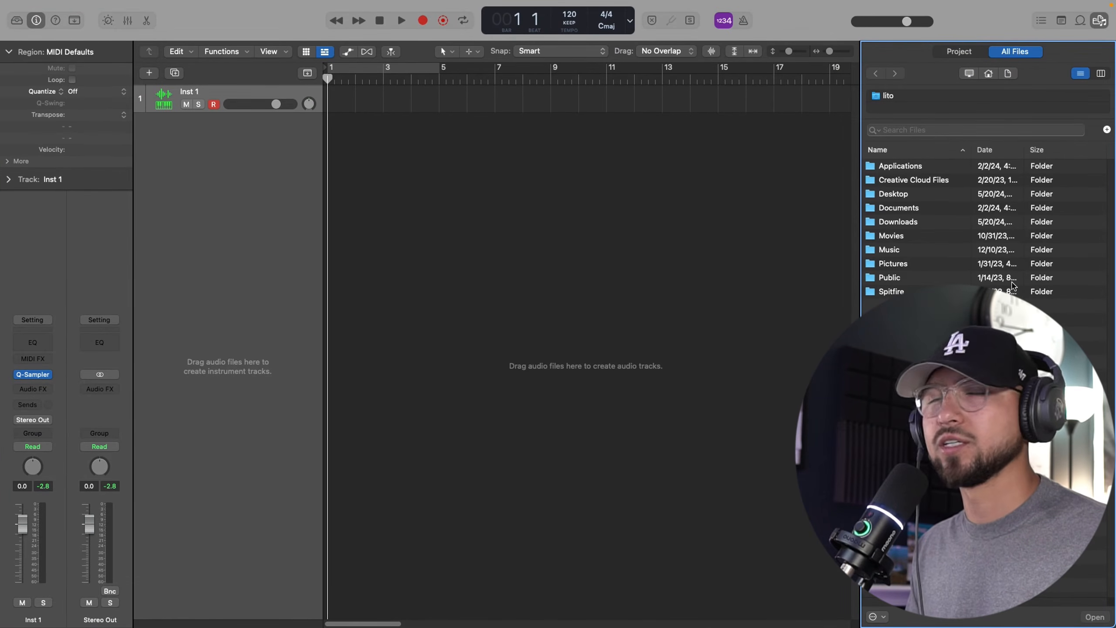
click(1099, 21)
click(1099, 22)
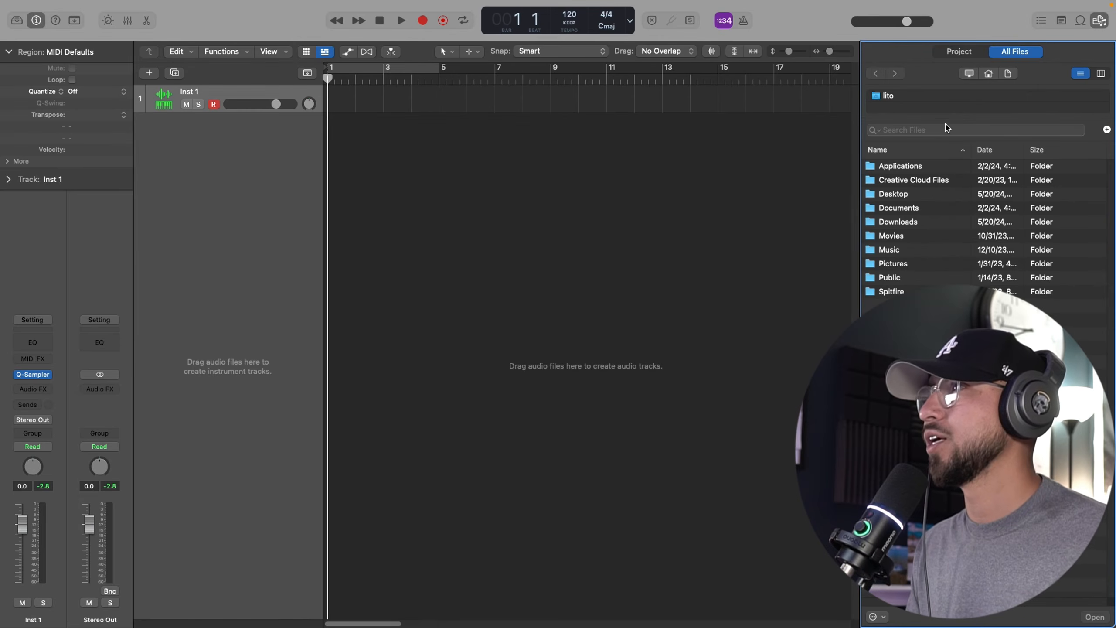
- Browse from the Desktop folder into "SLICK_SH_T_VOL.1__slickmadethat" and open its "hats" folder
double_click(898, 196)
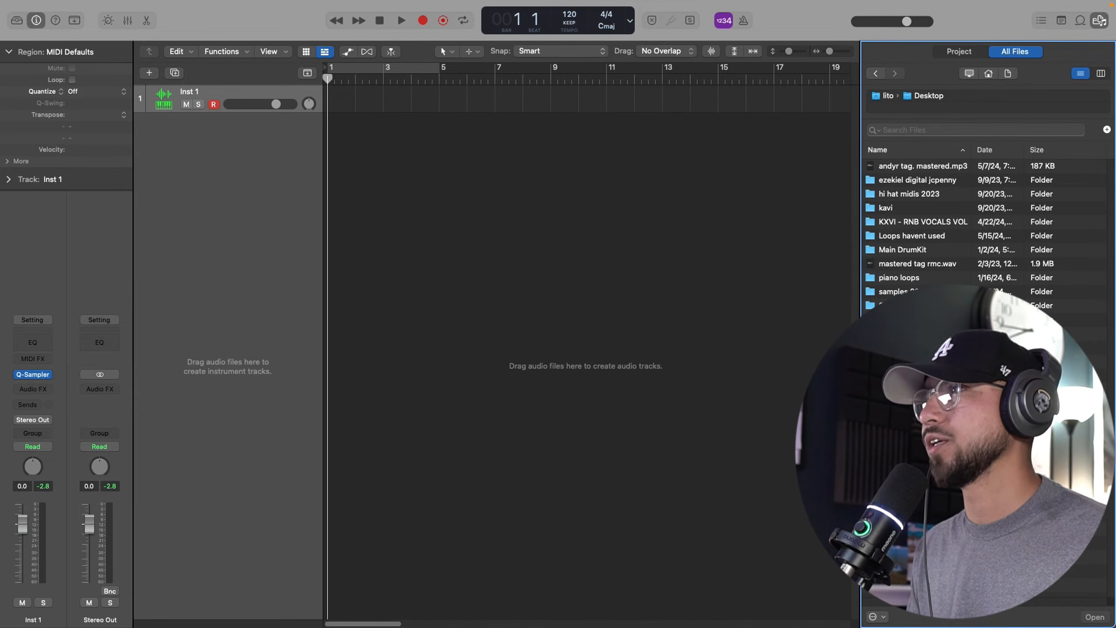
double_click(905, 305)
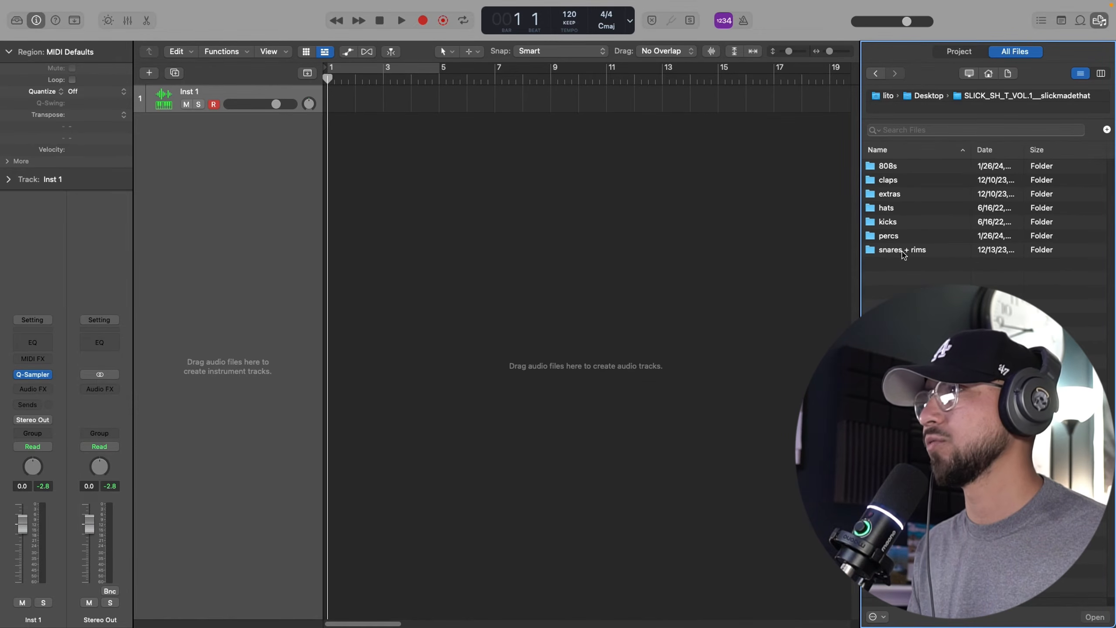
double_click(896, 209)
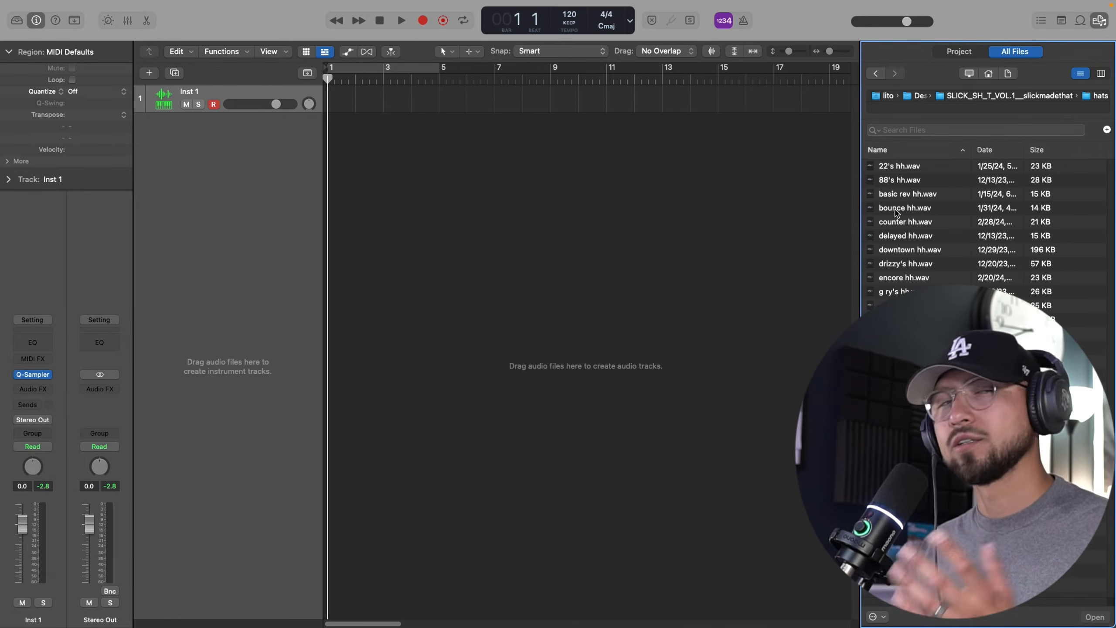
- Audition the hi-hat samples in the "hats" folder one after another, starting over from "22's hh.wav"
click(898, 222)
click(896, 193)
click(896, 179)
click(893, 166)
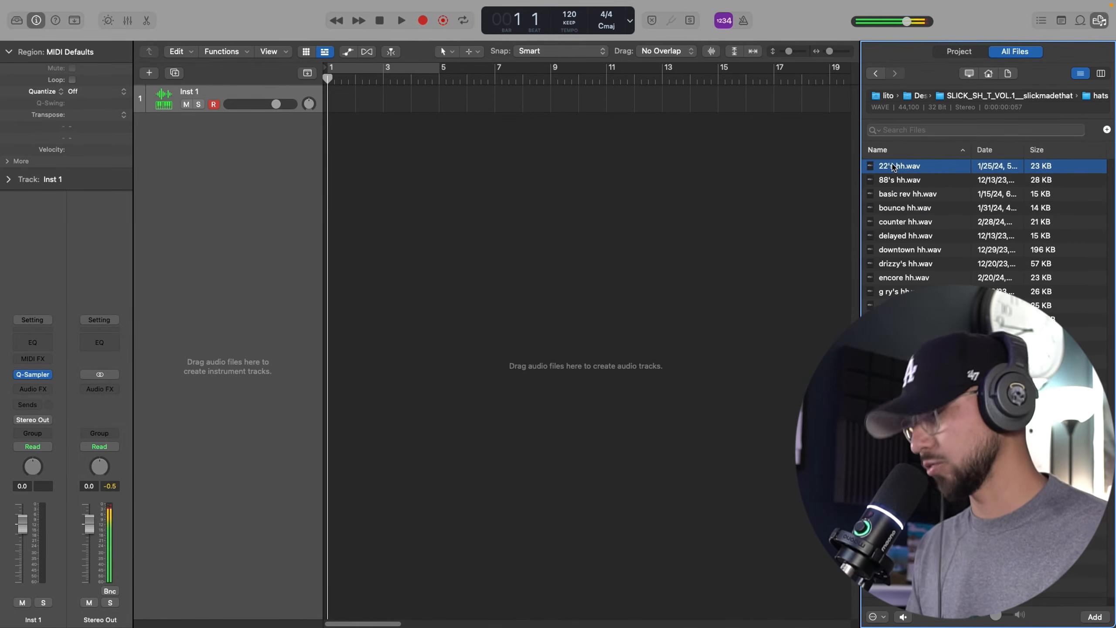
key(Down)
key(Down)
key(Down)
key(Down)
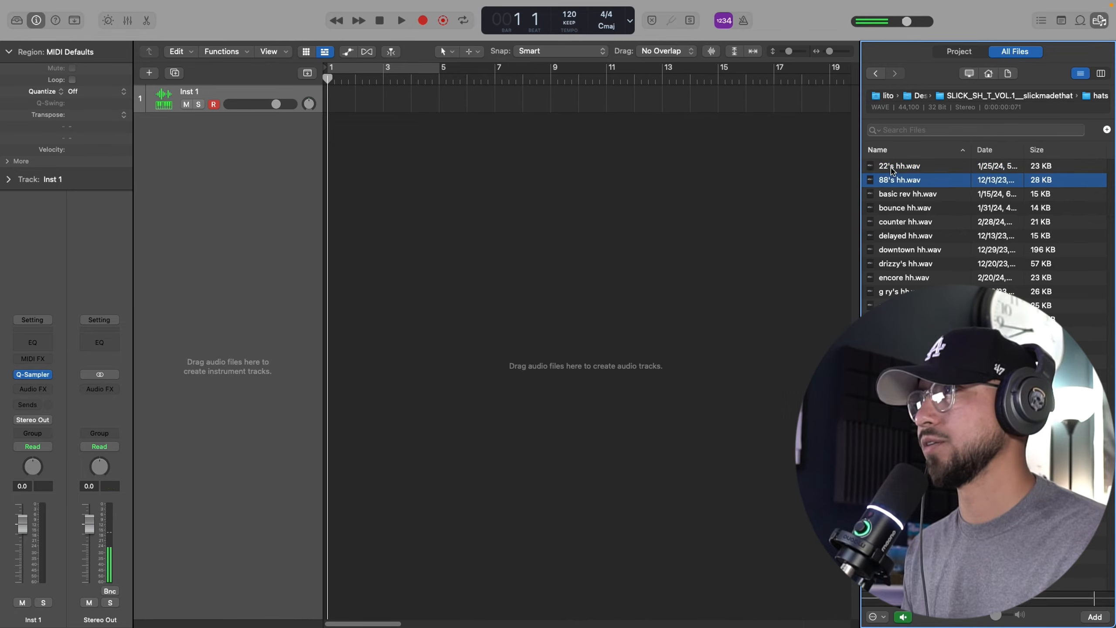
key(Down)
key(Down)
key(Down)
key(Down)
key(Down)
key(Down)
key(Down)
key(Down)
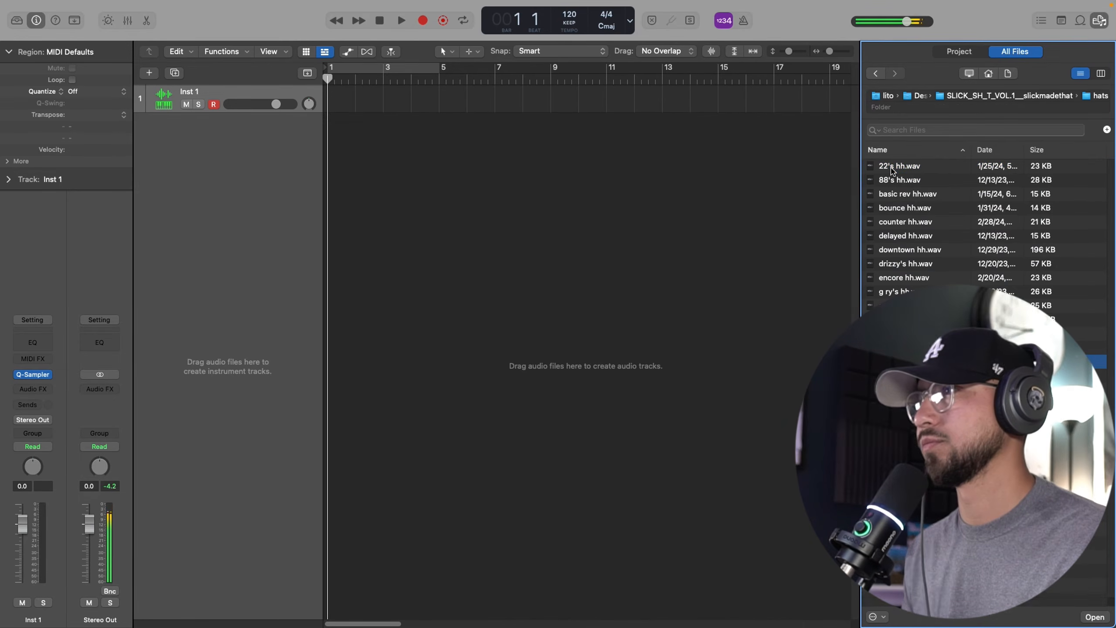
key(Down)
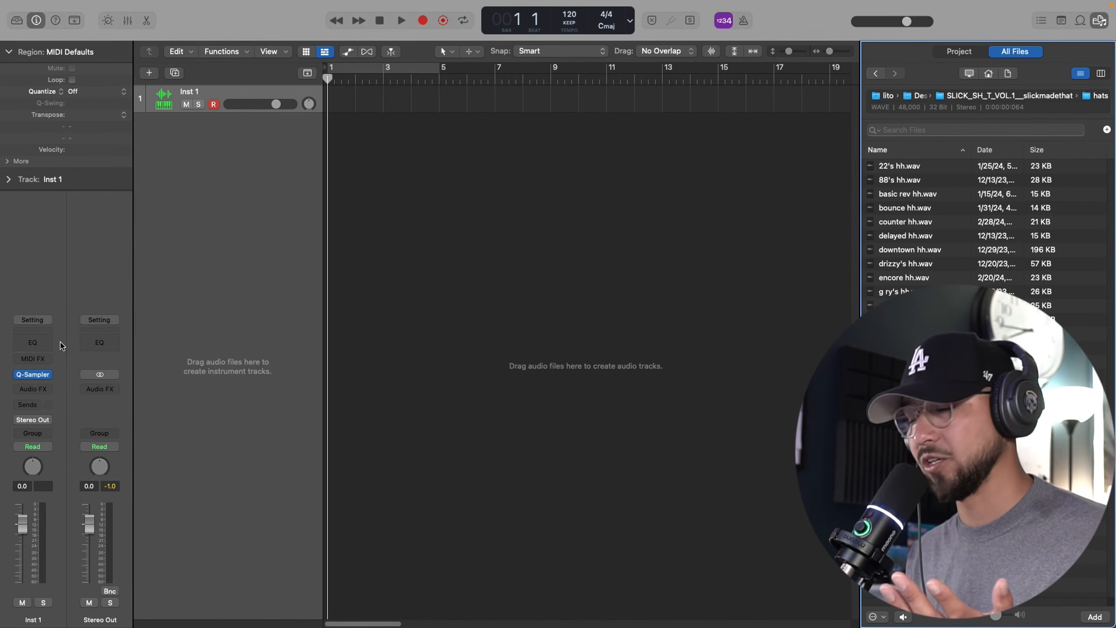
- Create new Quick Sampler tracks from "basic rev hh.wav" and "drizzy's hh.wav", closing each sampler window
drag(909, 197, 254, 147)
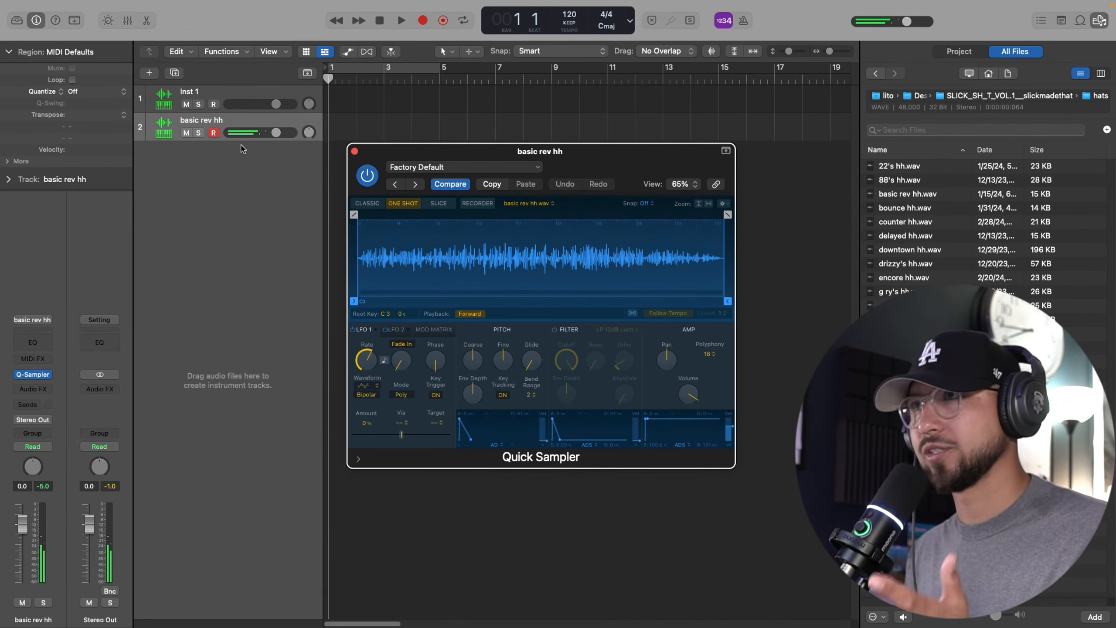
click(354, 151)
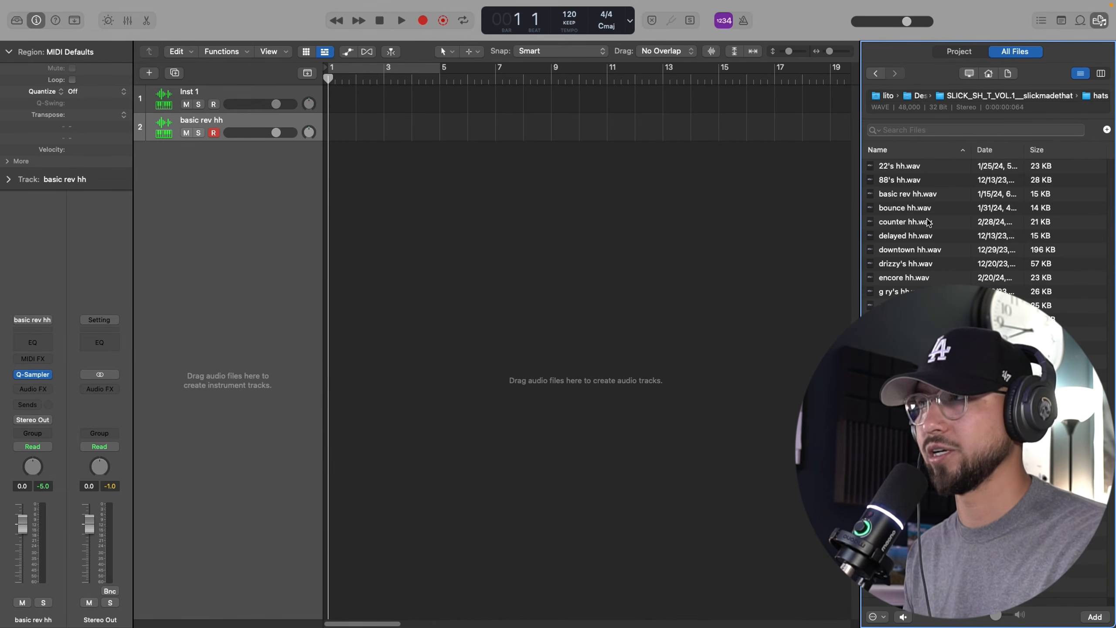
drag(905, 264, 246, 173)
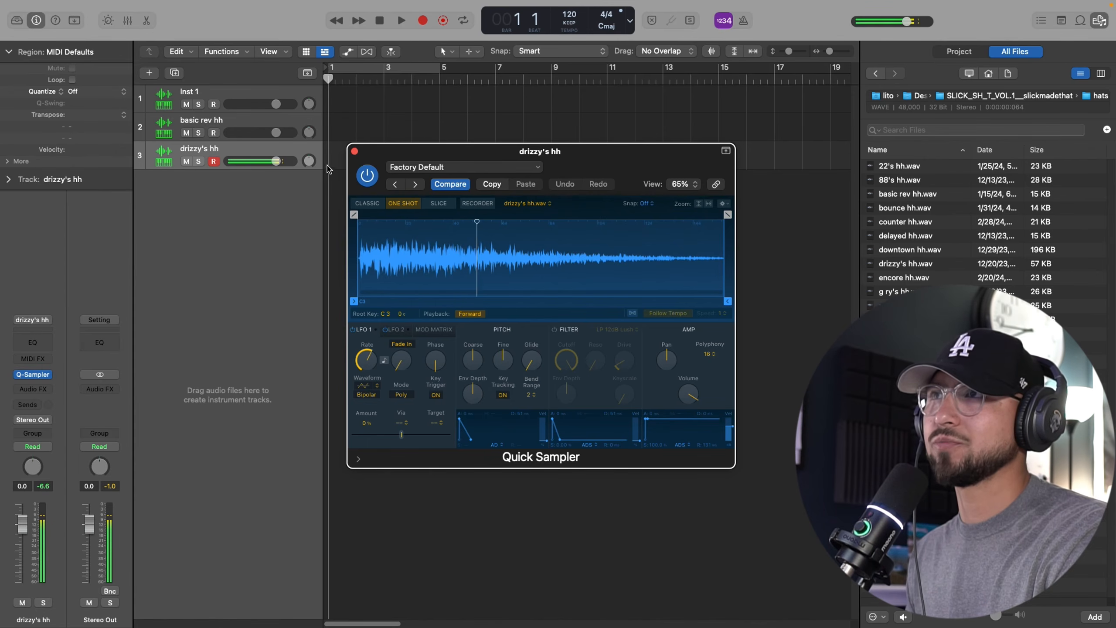
key(super+w)
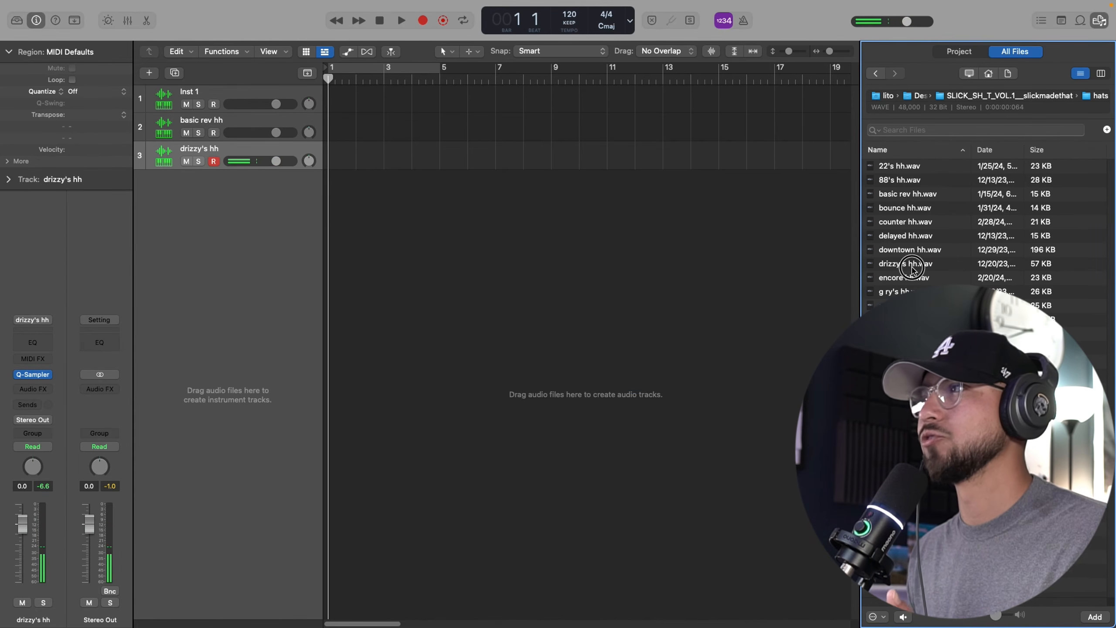
drag(906, 264, 247, 173)
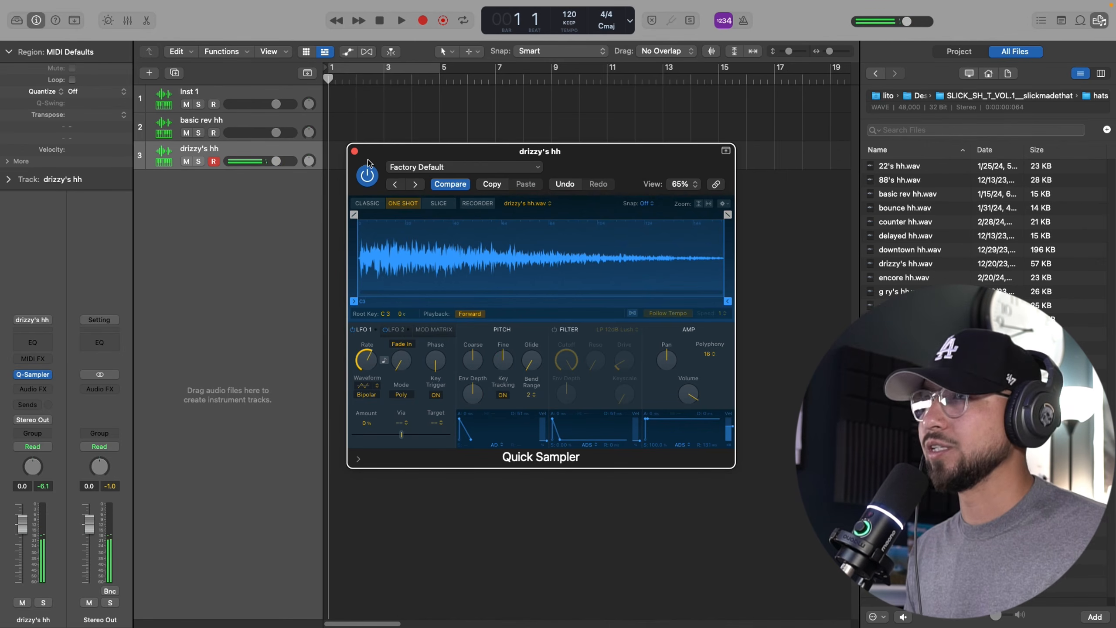
click(354, 151)
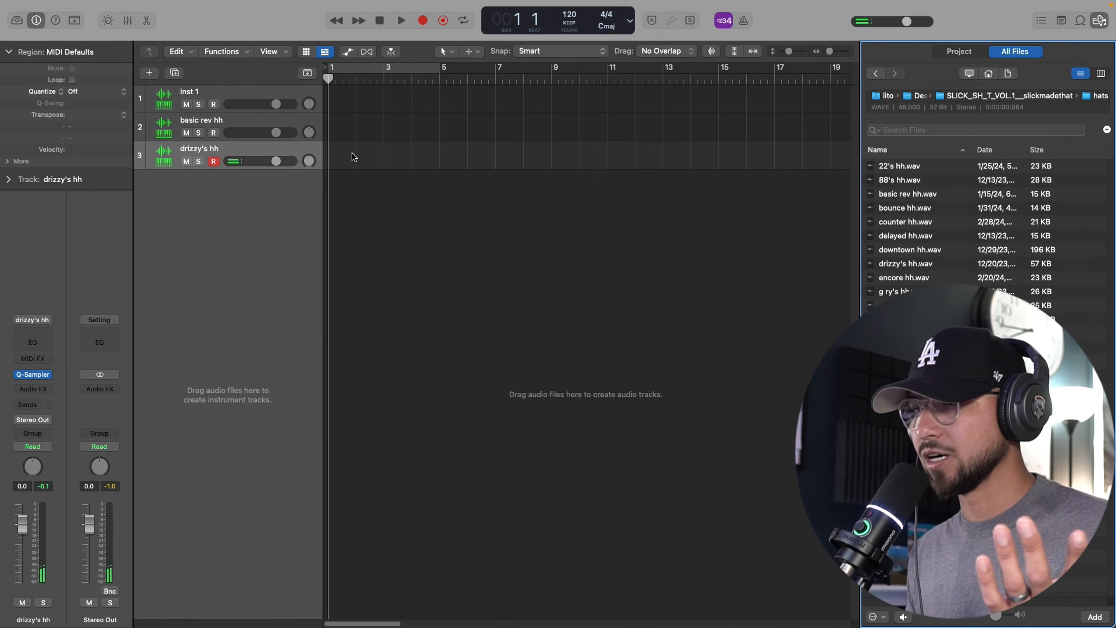